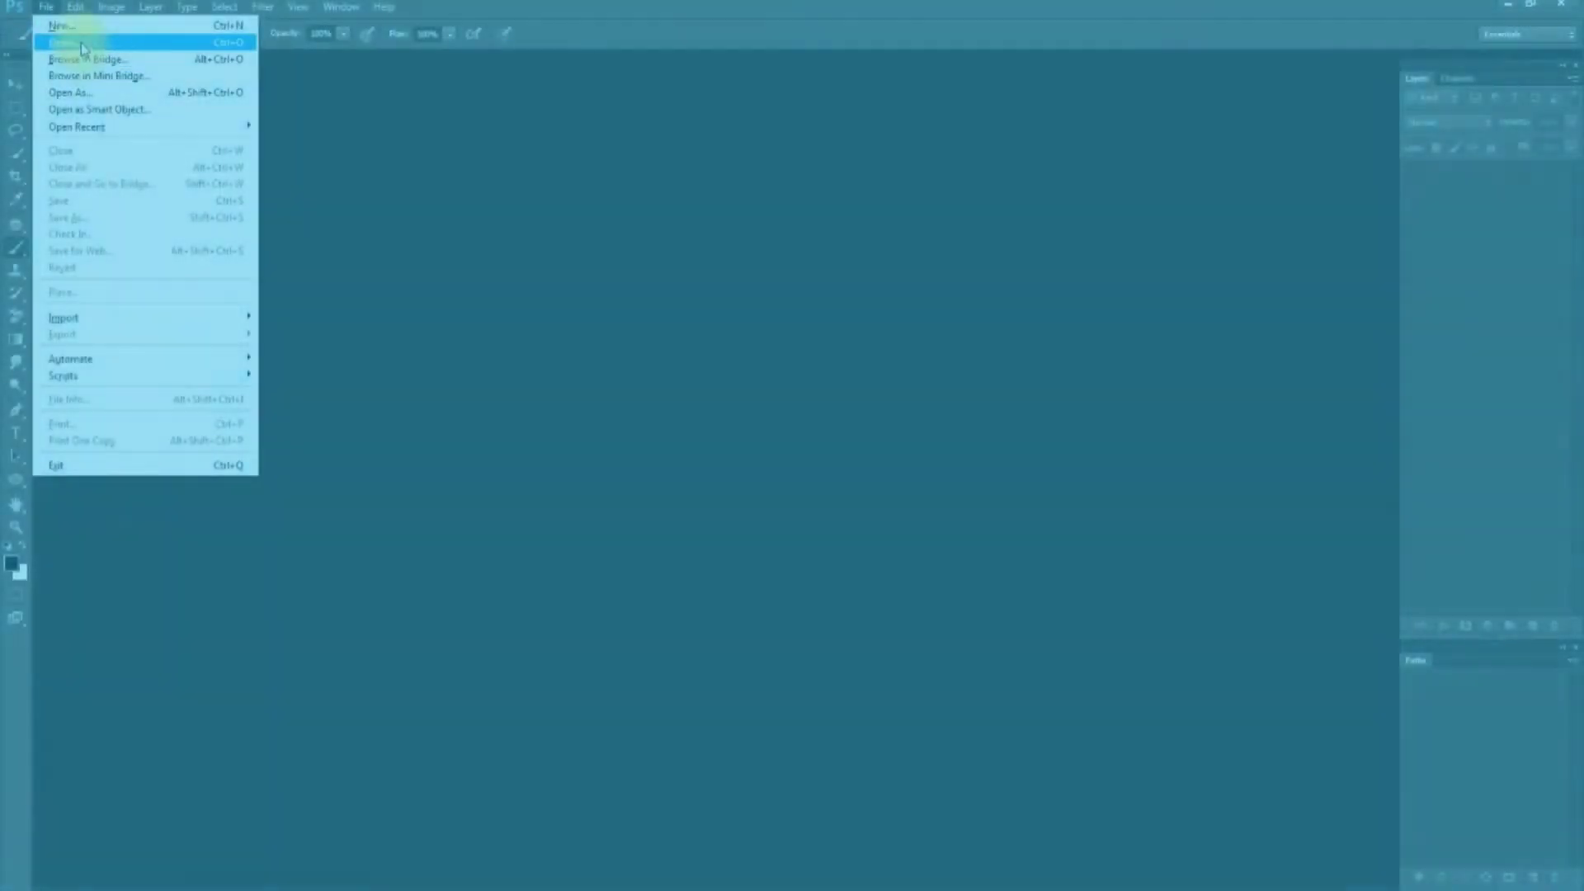
Step: Open the sneaker photo 403304_3.jpg from the Desktop
click(62, 42)
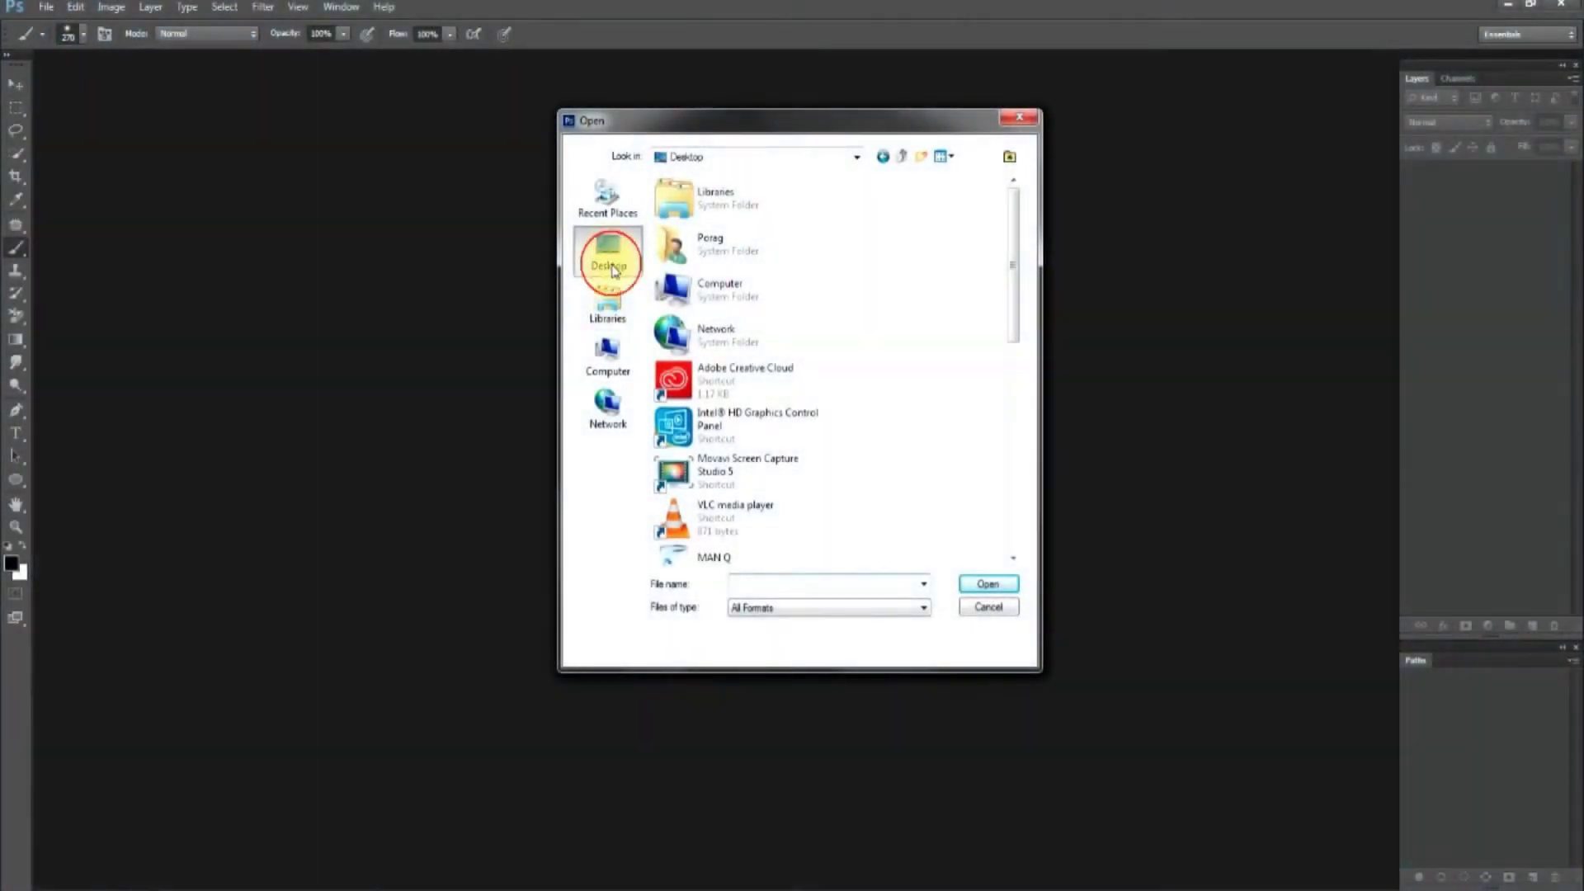
mouse_move(1013, 314)
mouse_down()
mouse_move(1025, 392)
mouse_move(919, 413)
mouse_up()
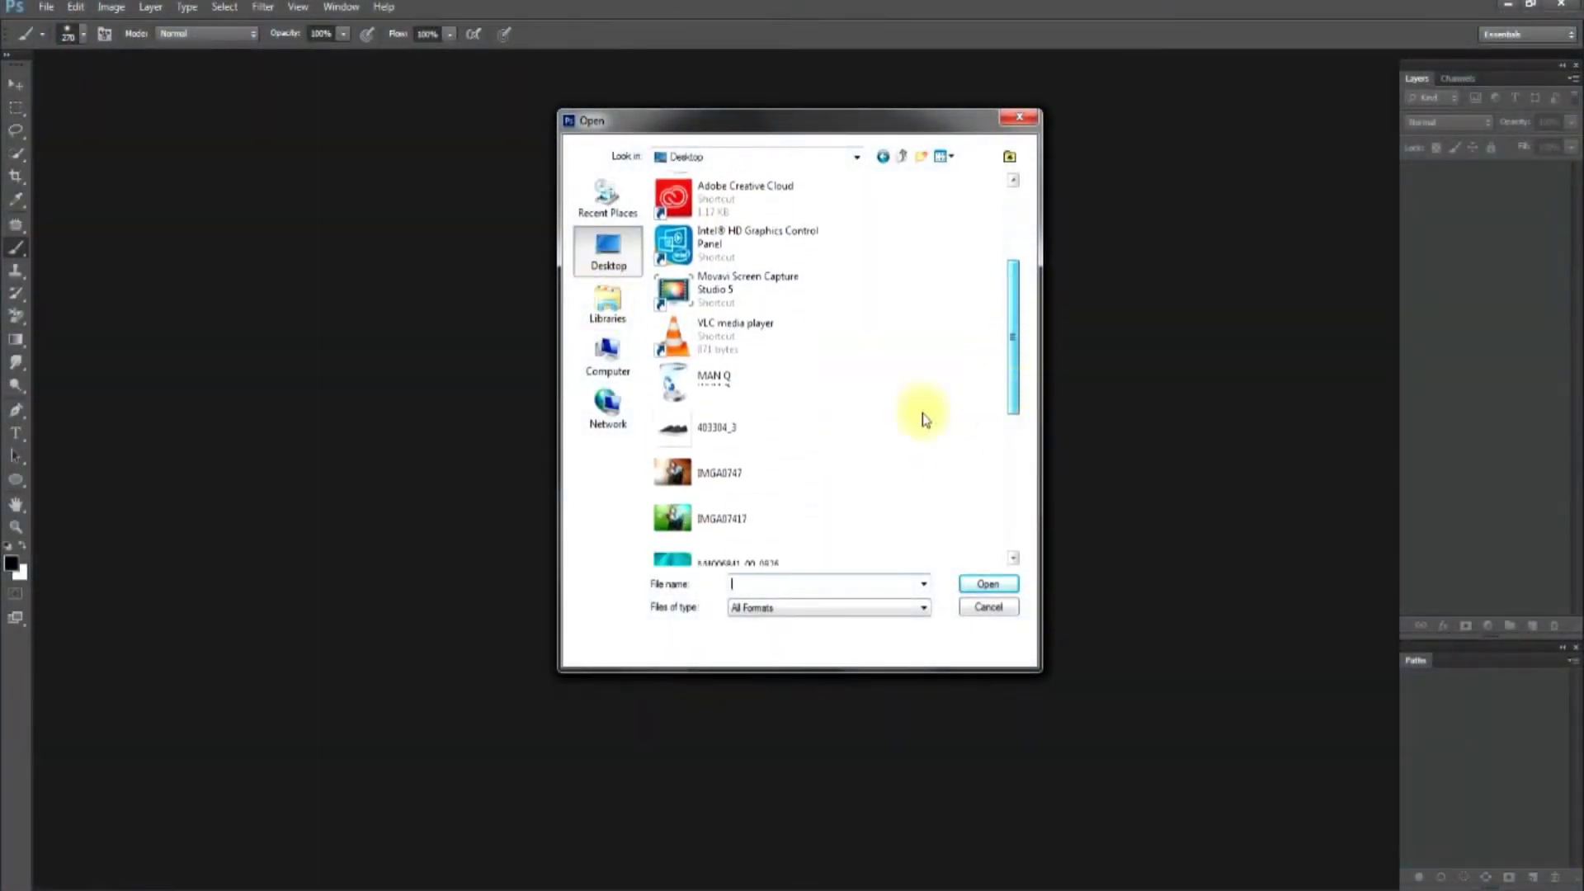
click(724, 428)
click(994, 585)
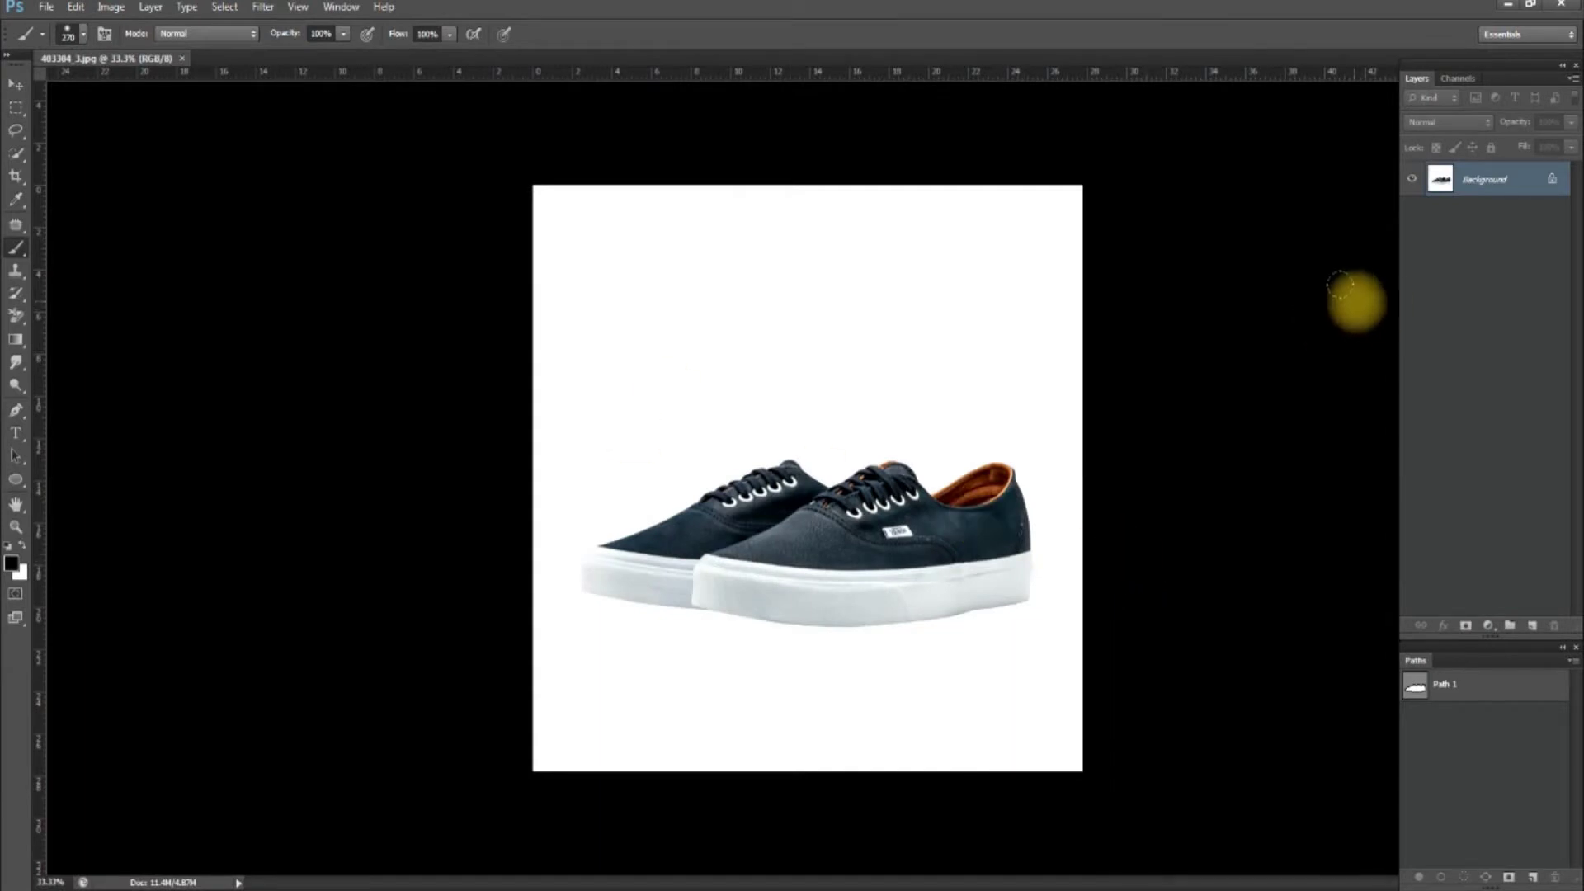
Step: Load Path 1 as a selection, feather it, and copy the shoe onto Layer 1
ctrl+click(1413, 674)
key(shift+F6)
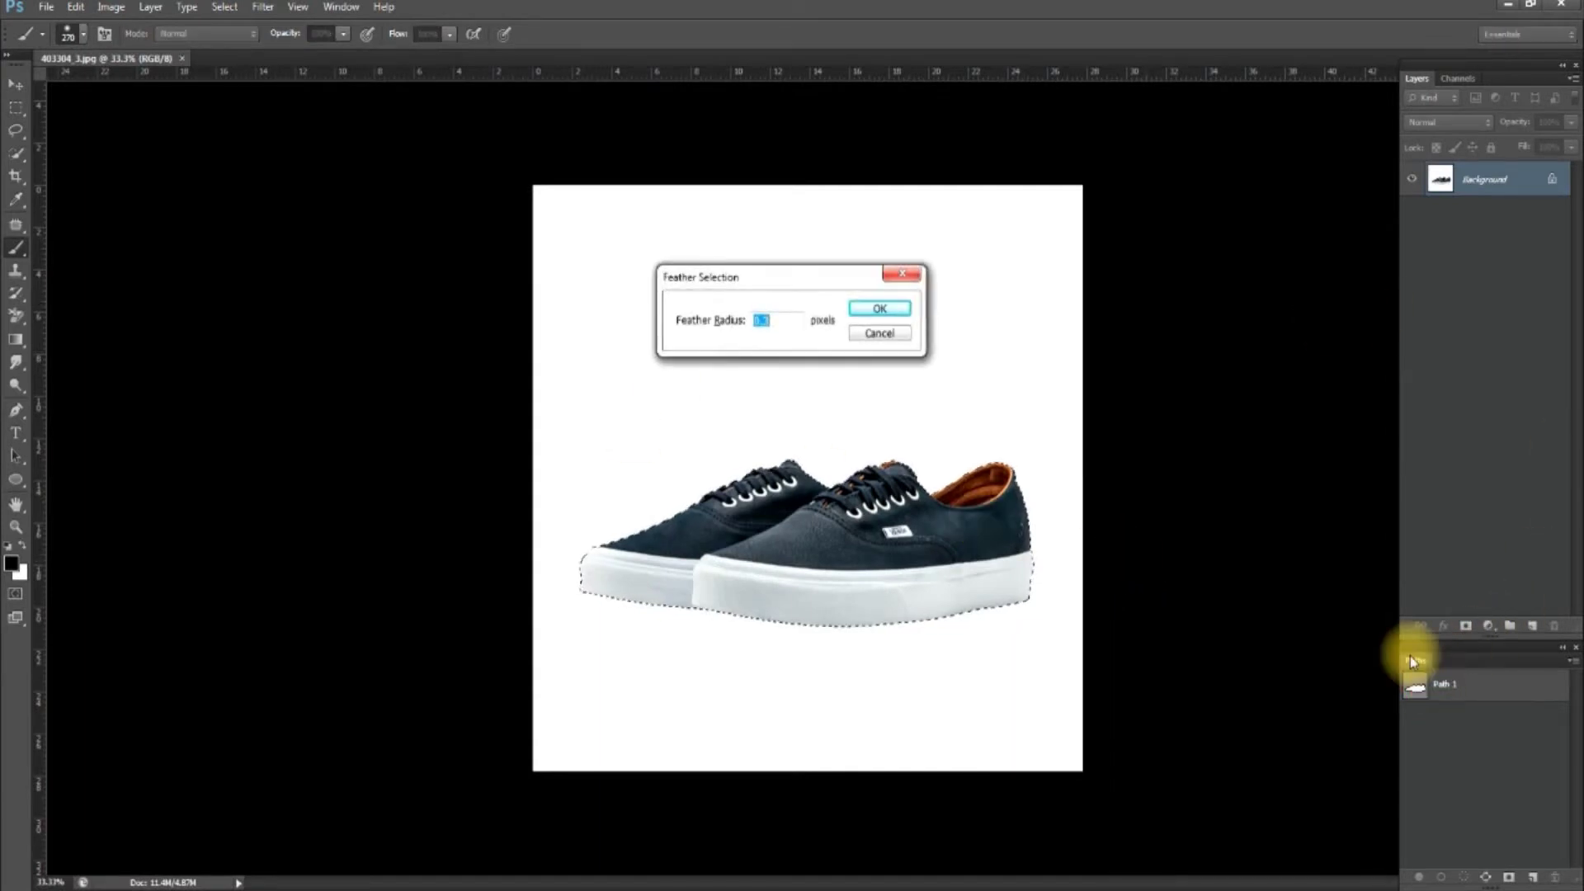
key(Return)
key(ctrl+j)
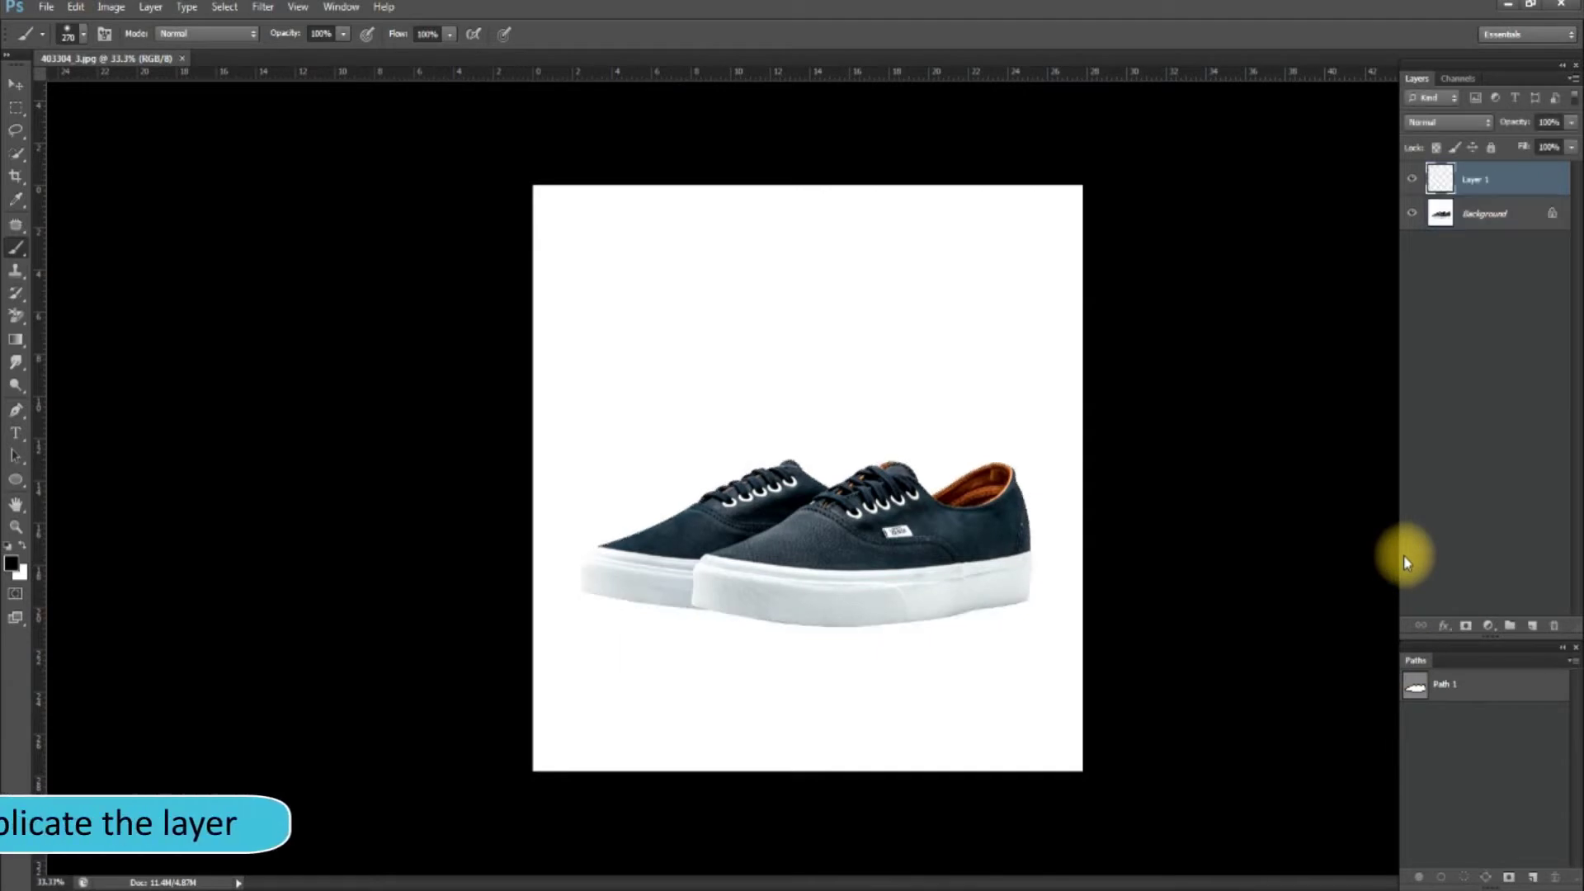
Step: Convert the Background into a regular Layer 0
click(1532, 211)
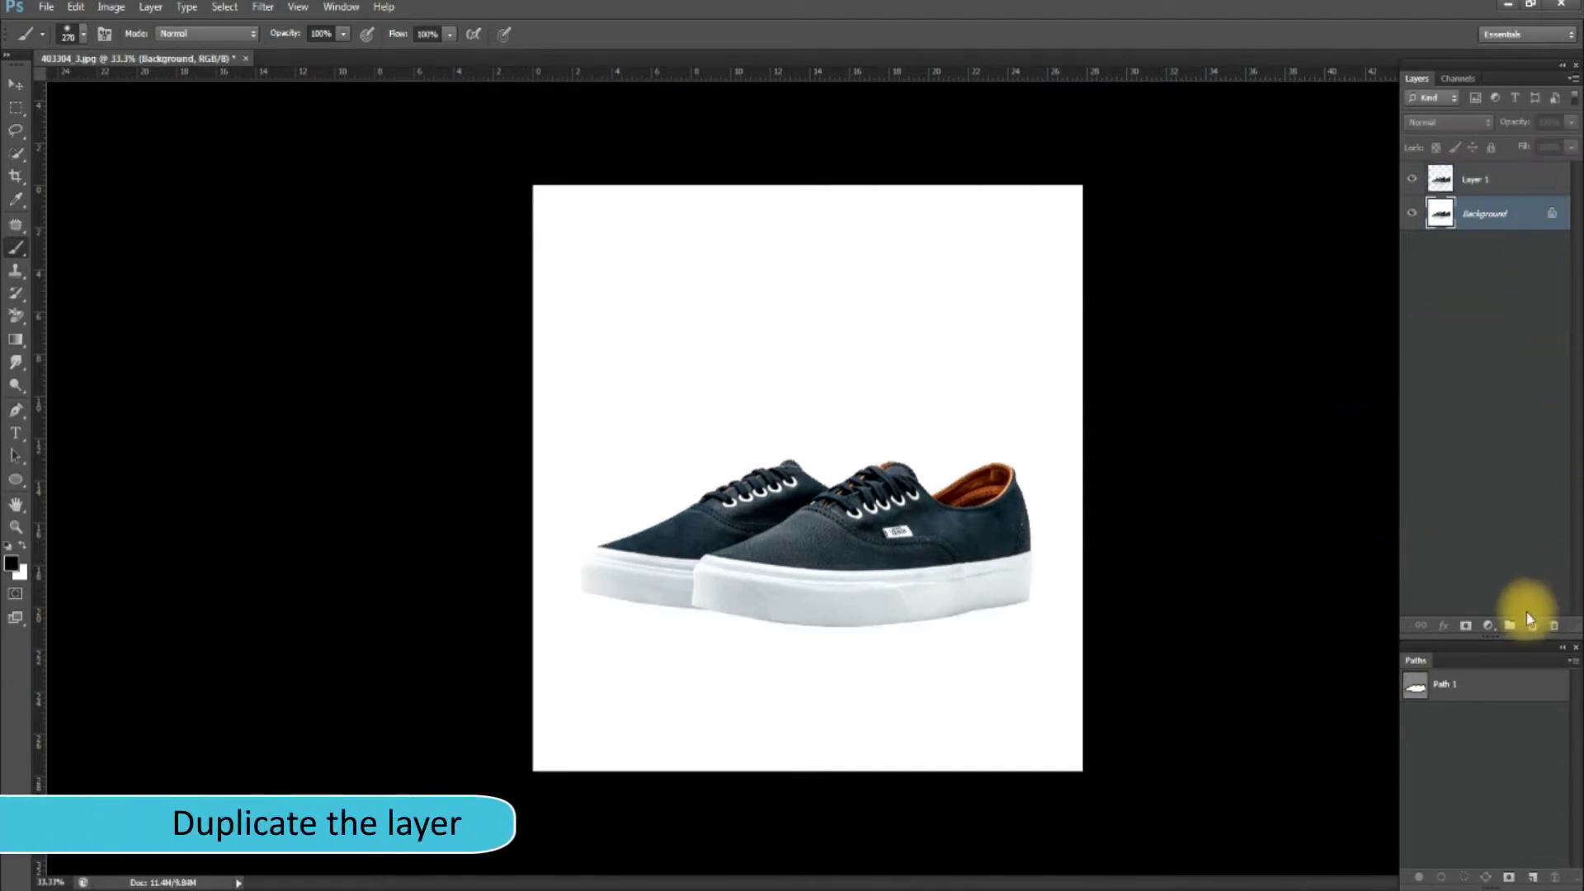
double_click(1497, 216)
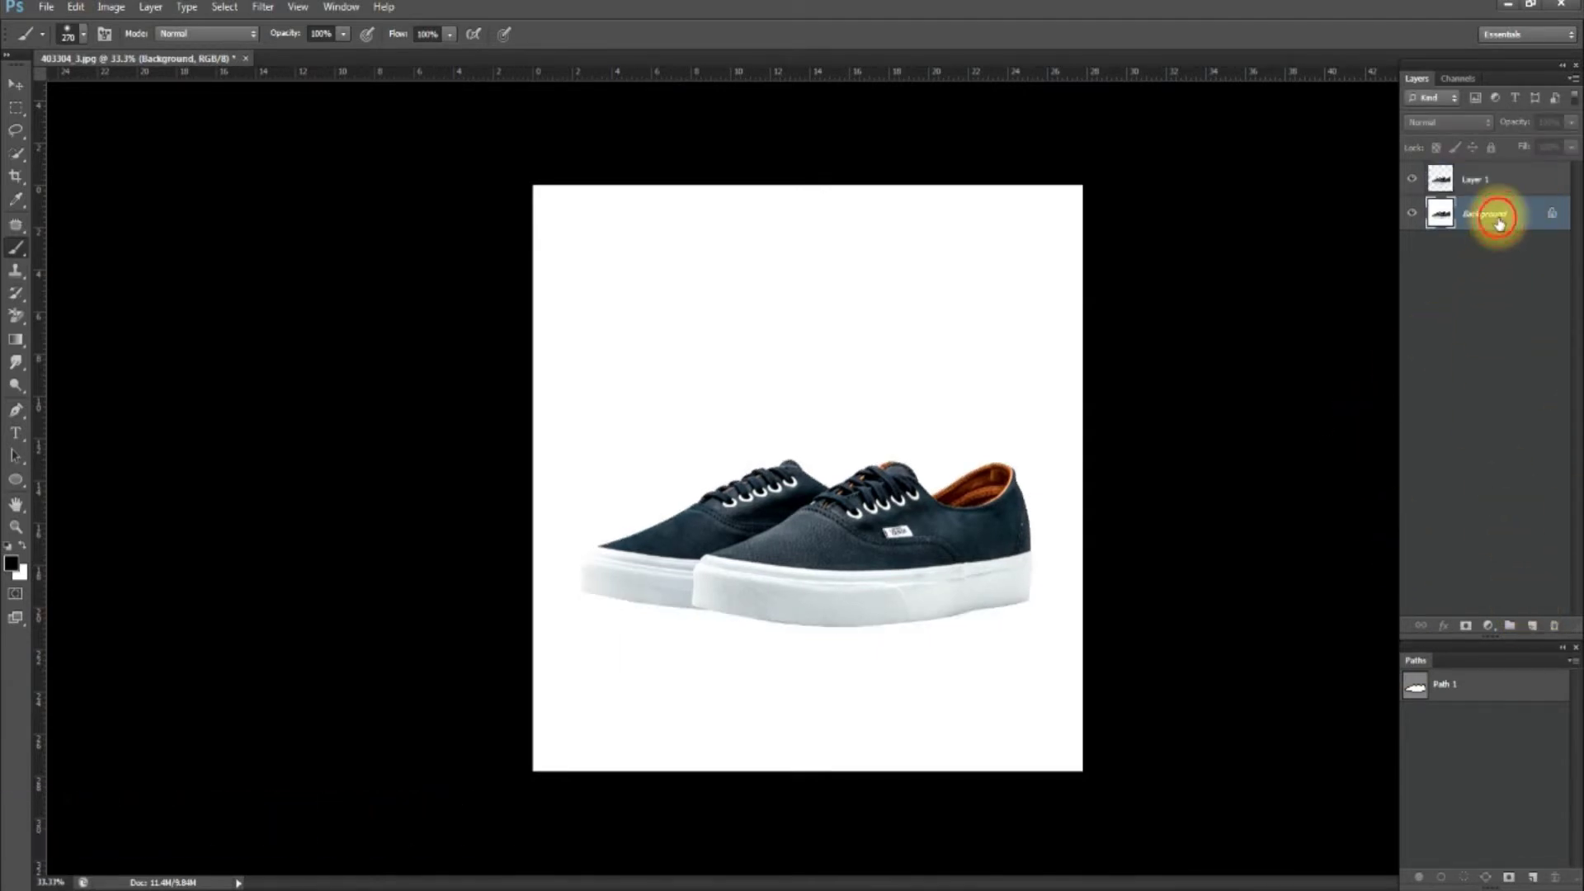
key(Return)
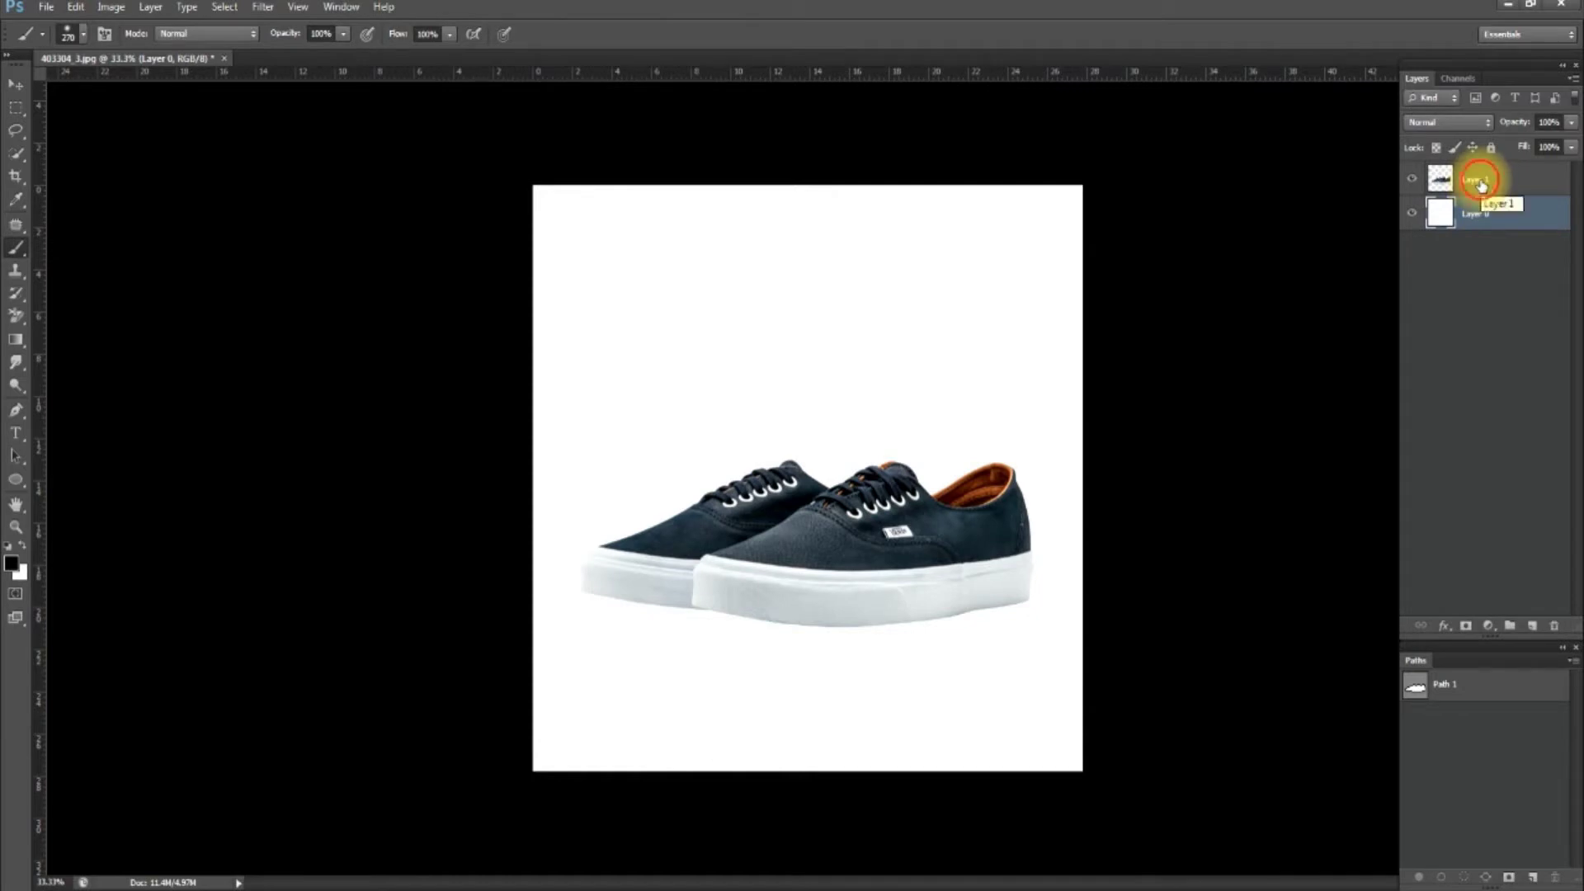
Step: Duplicate Layer 1, fill the copy solid black, and move it below Layer 1
click(1480, 186)
key(ctrl+j)
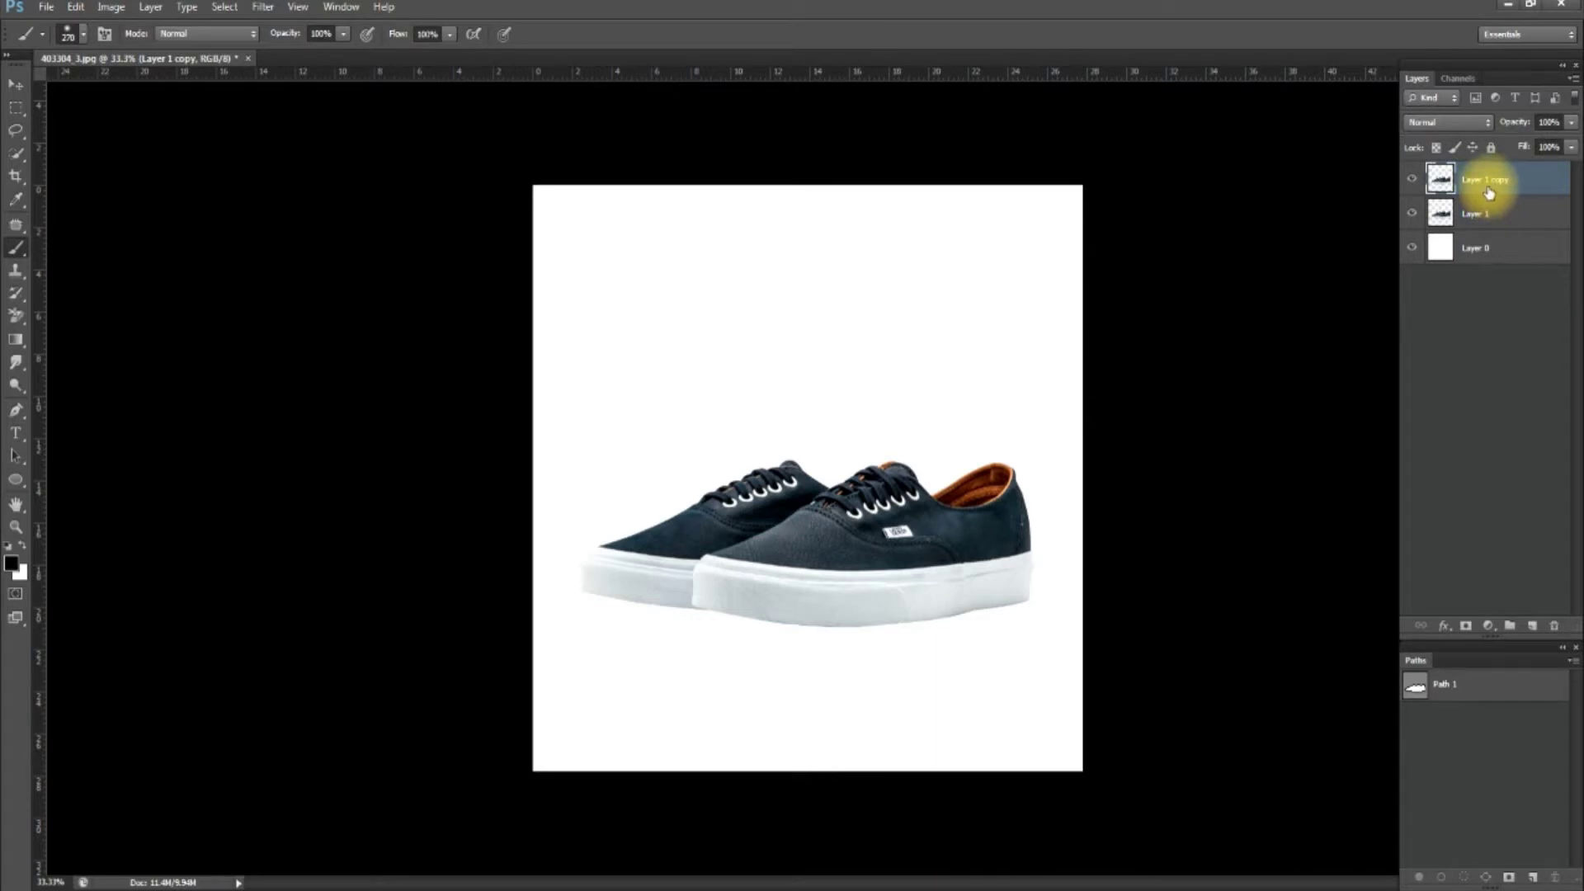
key(shift+alt+BackSpace)
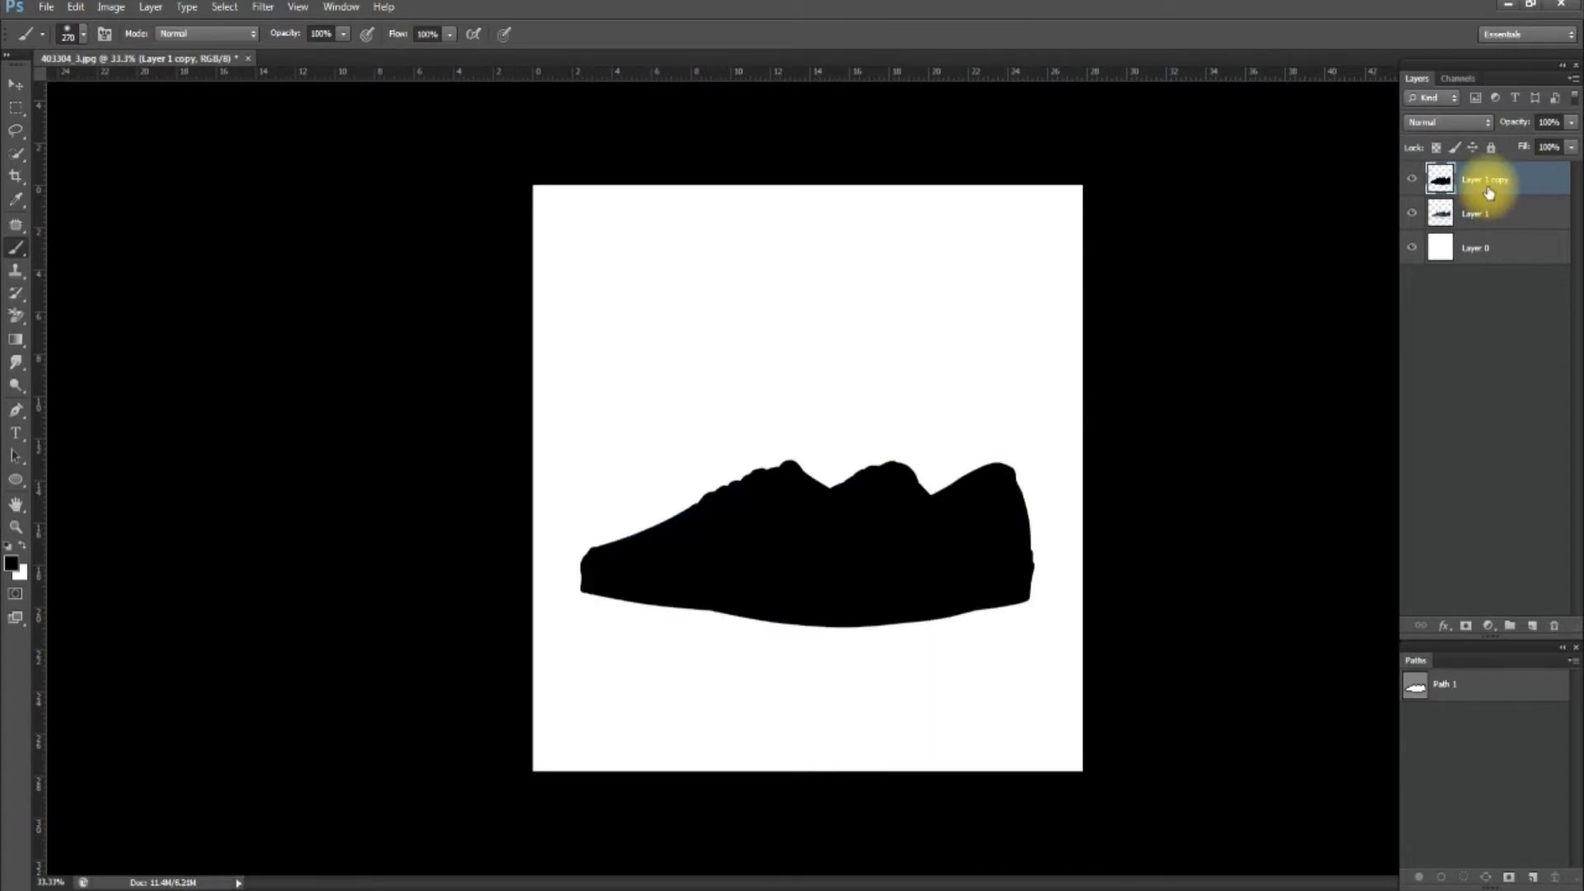
drag(1489, 193, 1498, 221)
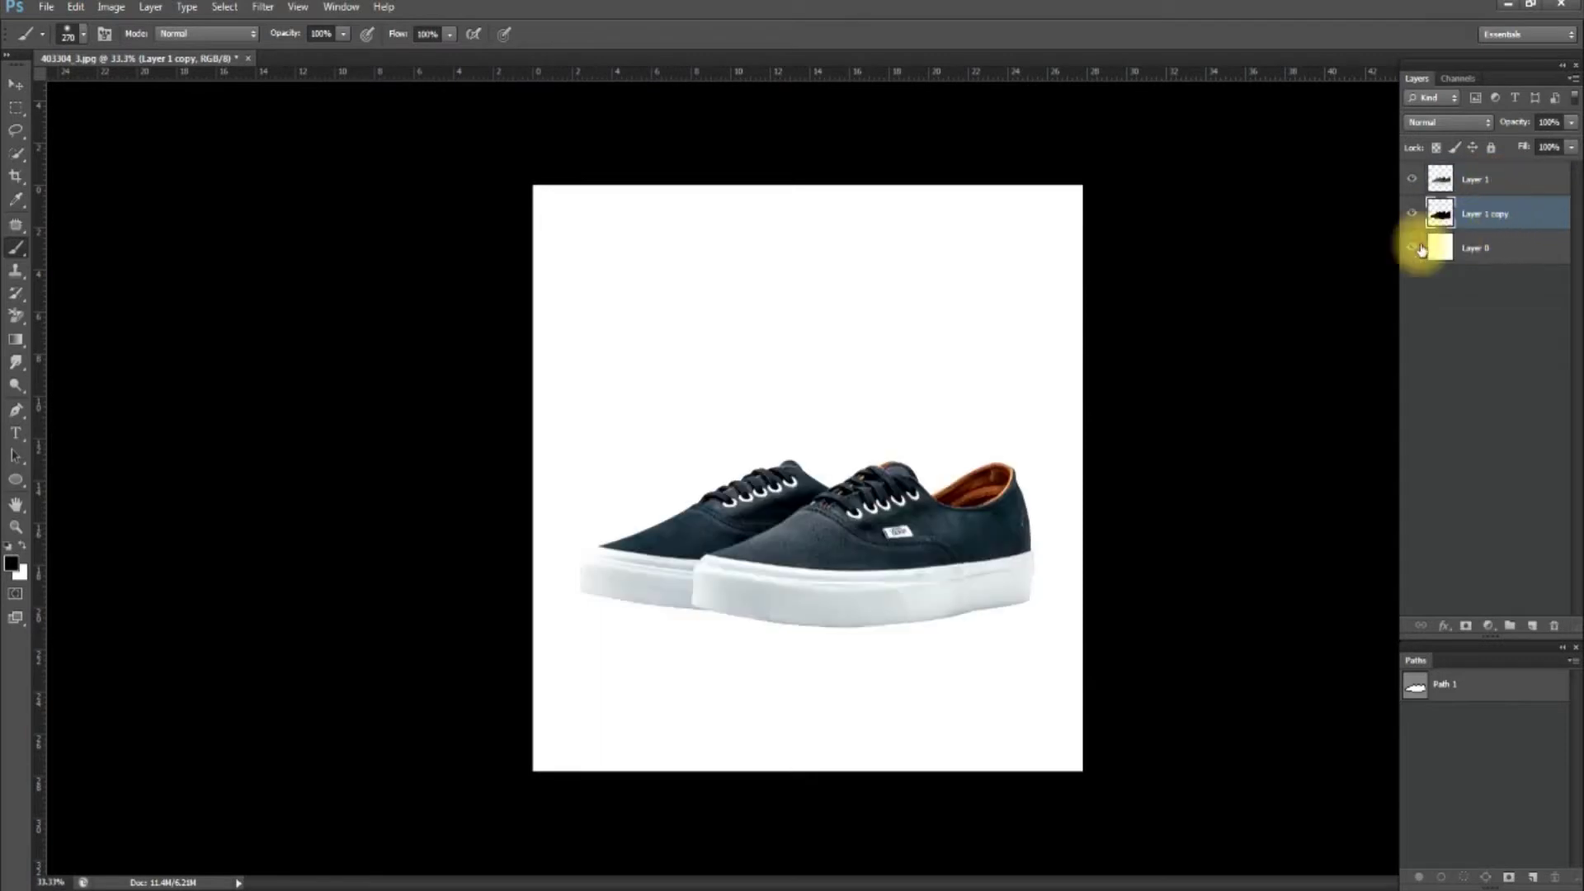
Step: Free-transform the black silhouette, squashing it flat under the sole
key(ctrl+t)
drag(806, 459, 792, 583)
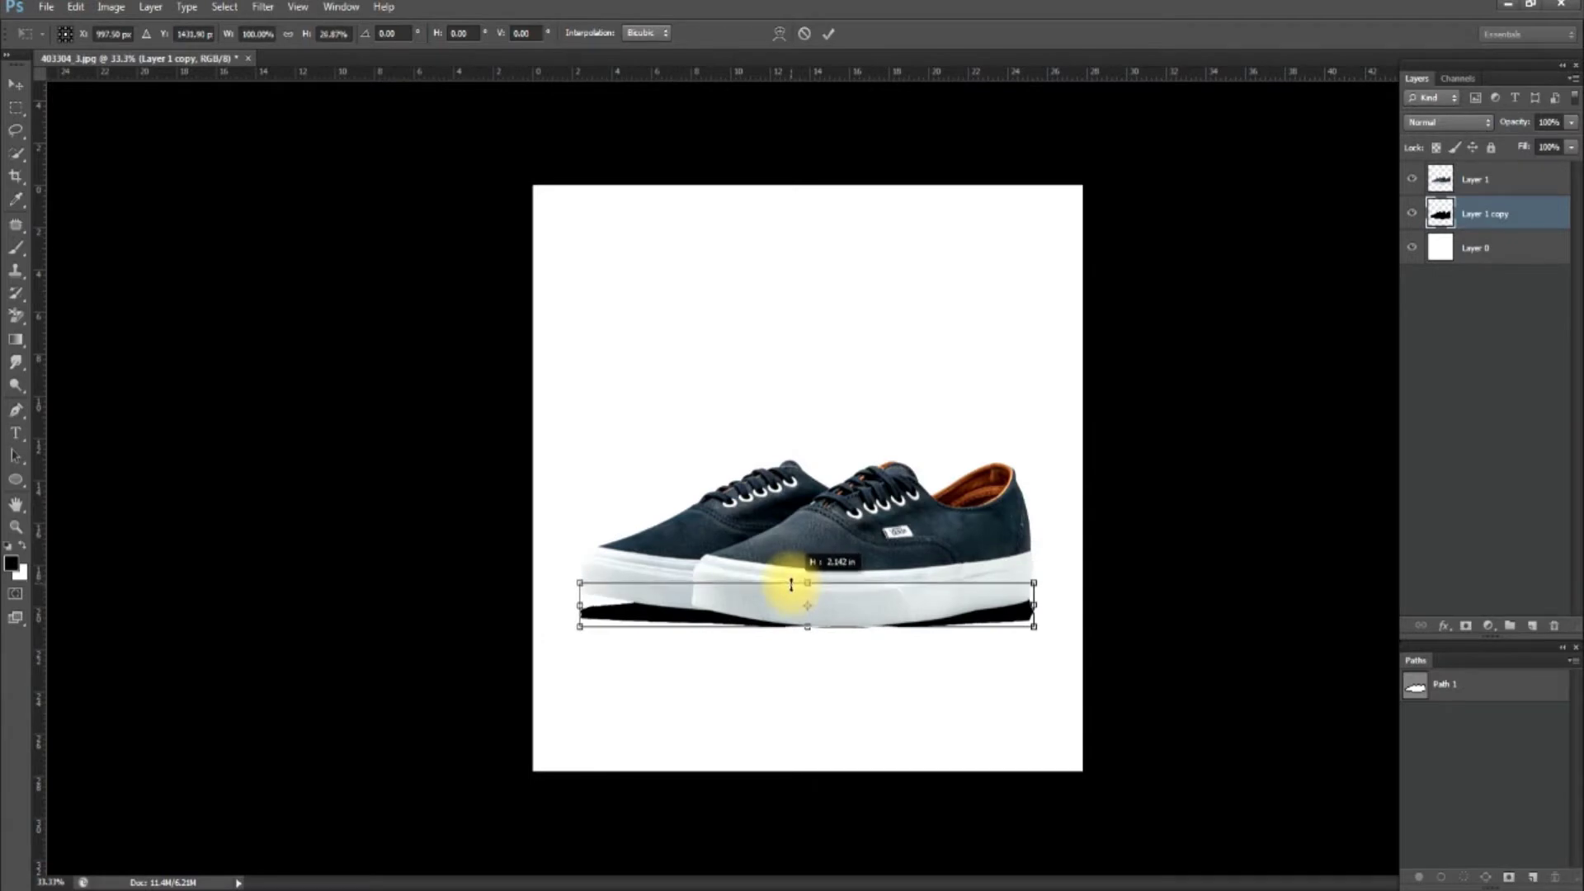
drag(792, 582, 792, 584)
key(Return)
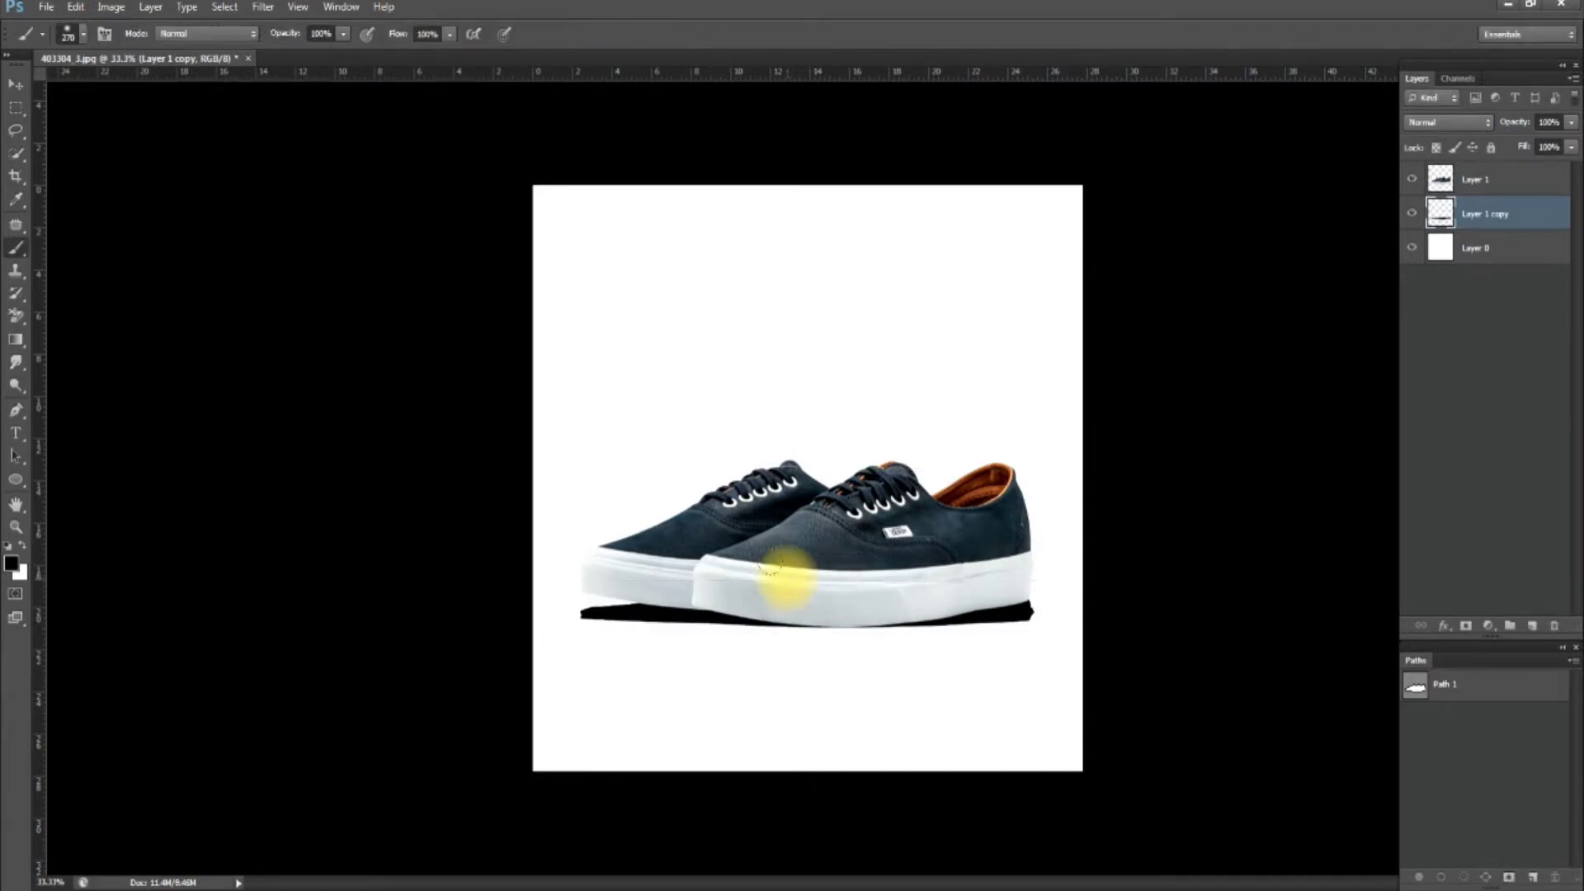
Step: Apply a Motion Blur to the black shadow layer
click(260, 8)
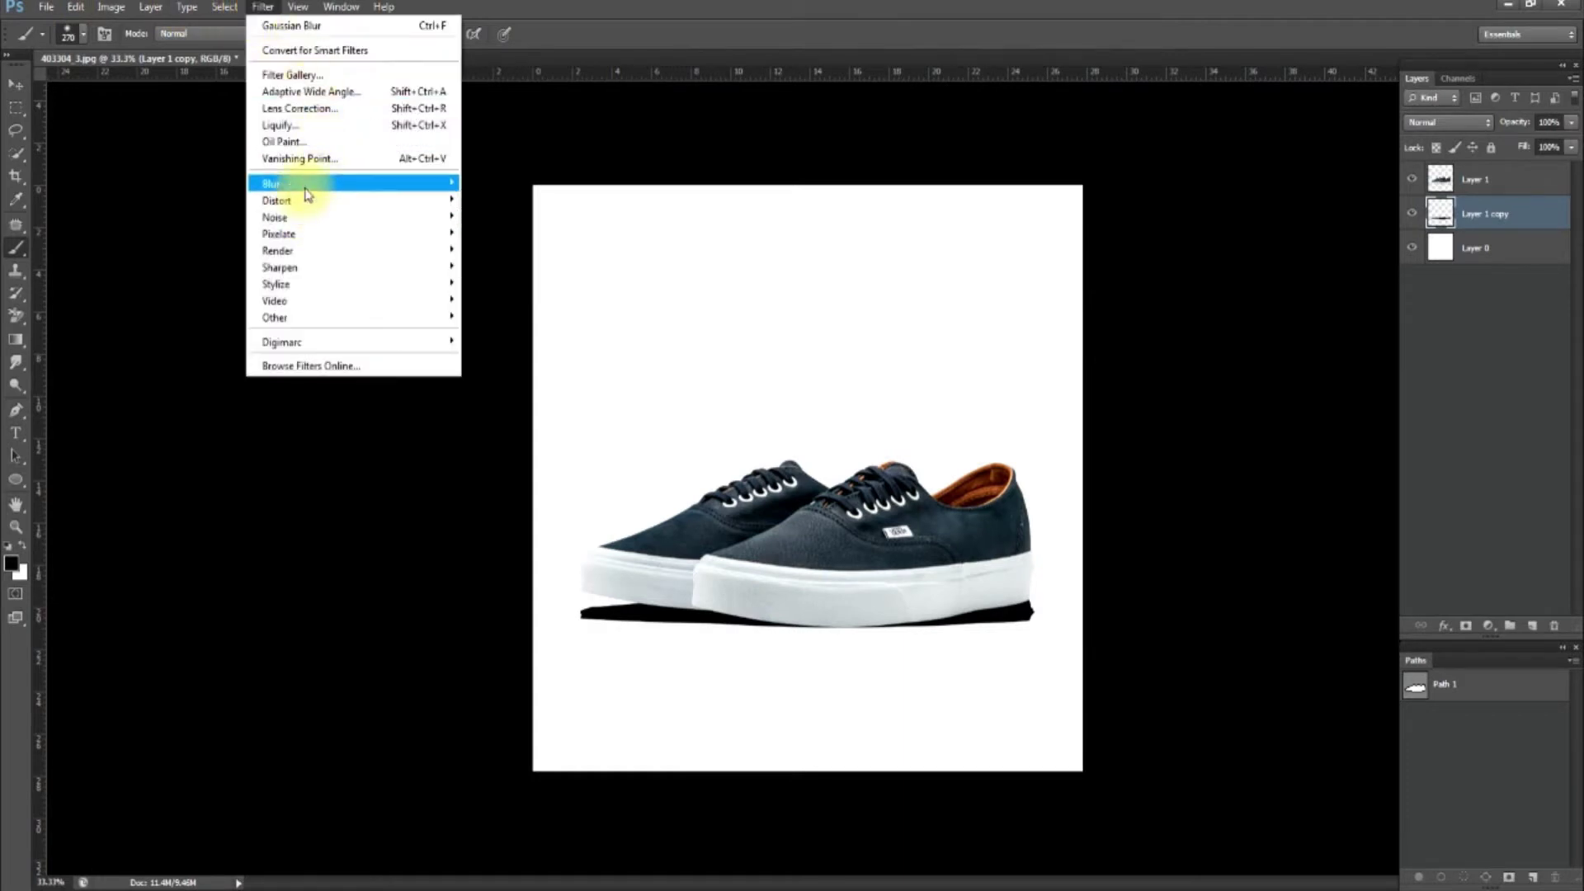
mouse_move(270, 183)
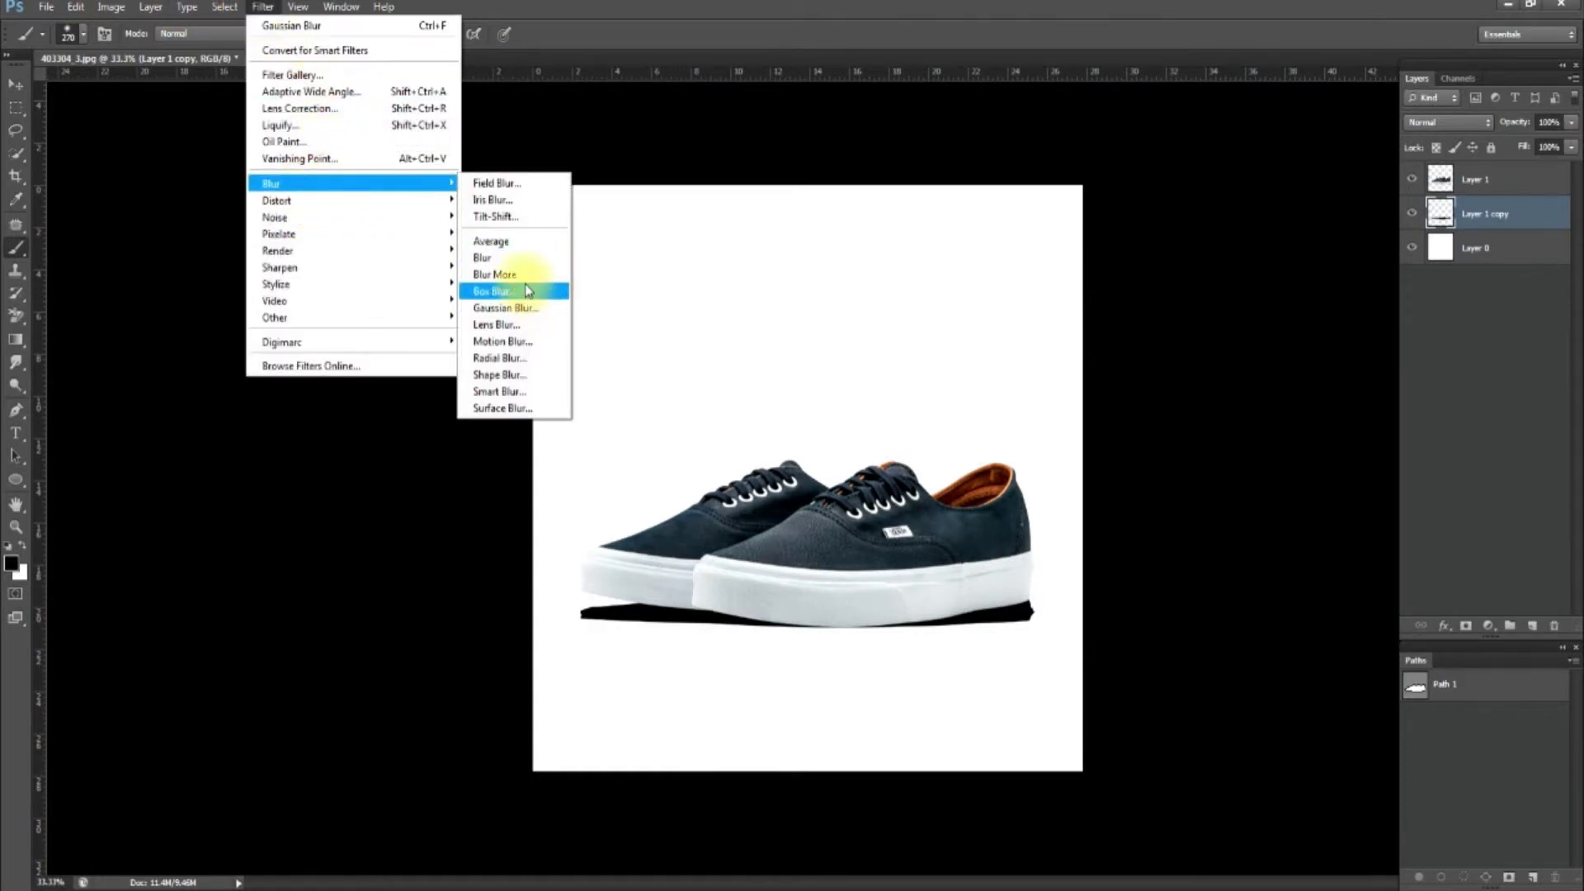
click(511, 340)
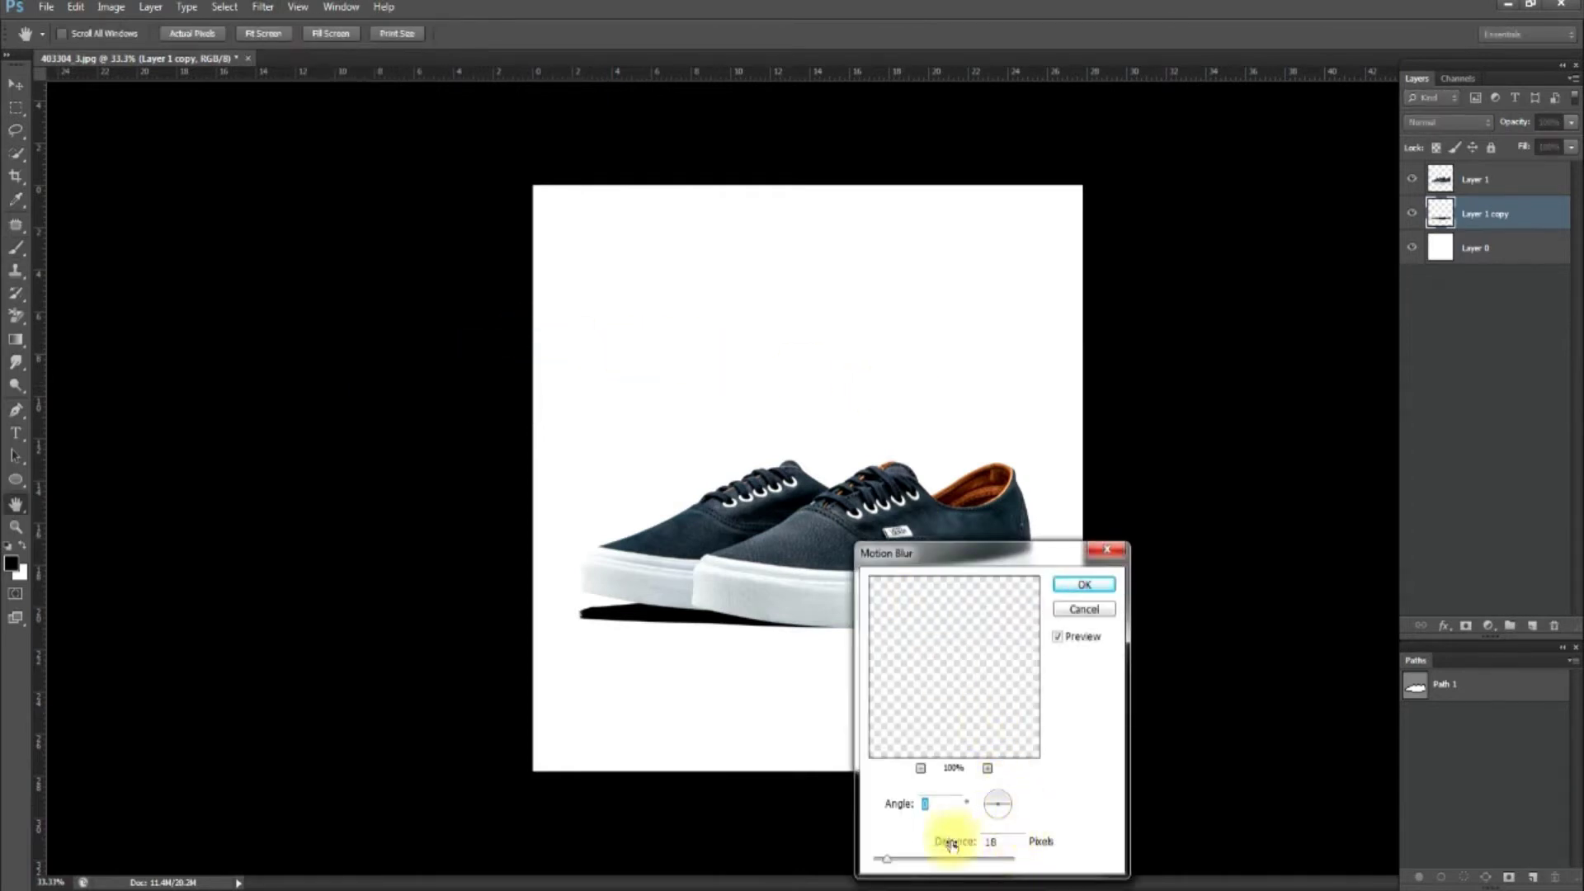
key(Return)
key(b)
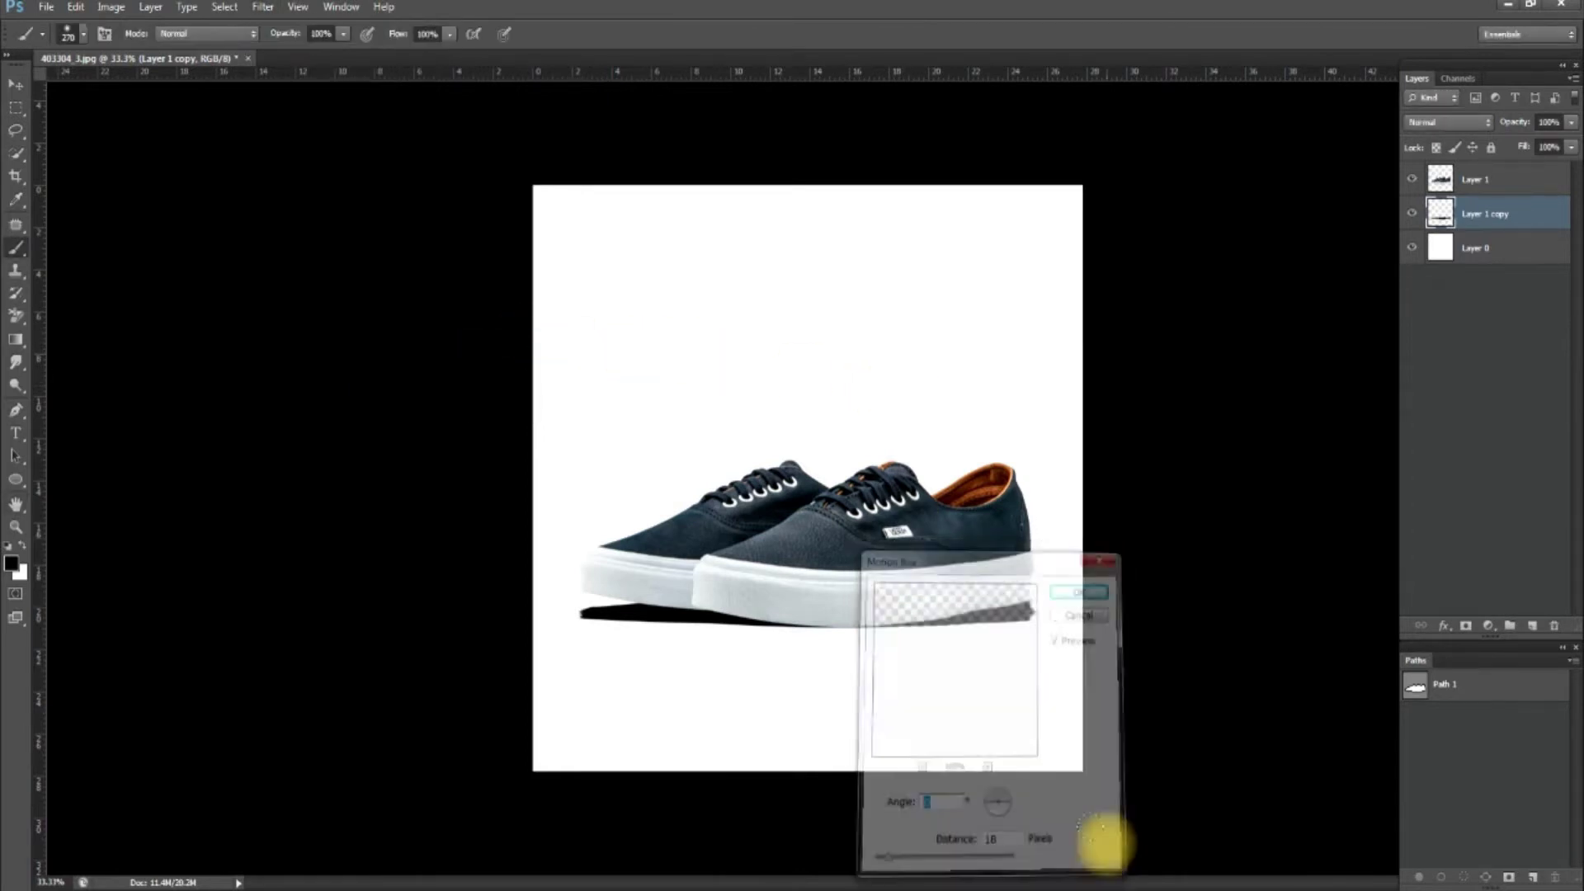
Step: Apply a 5-pixel Gaussian Blur to the shadow
click(263, 8)
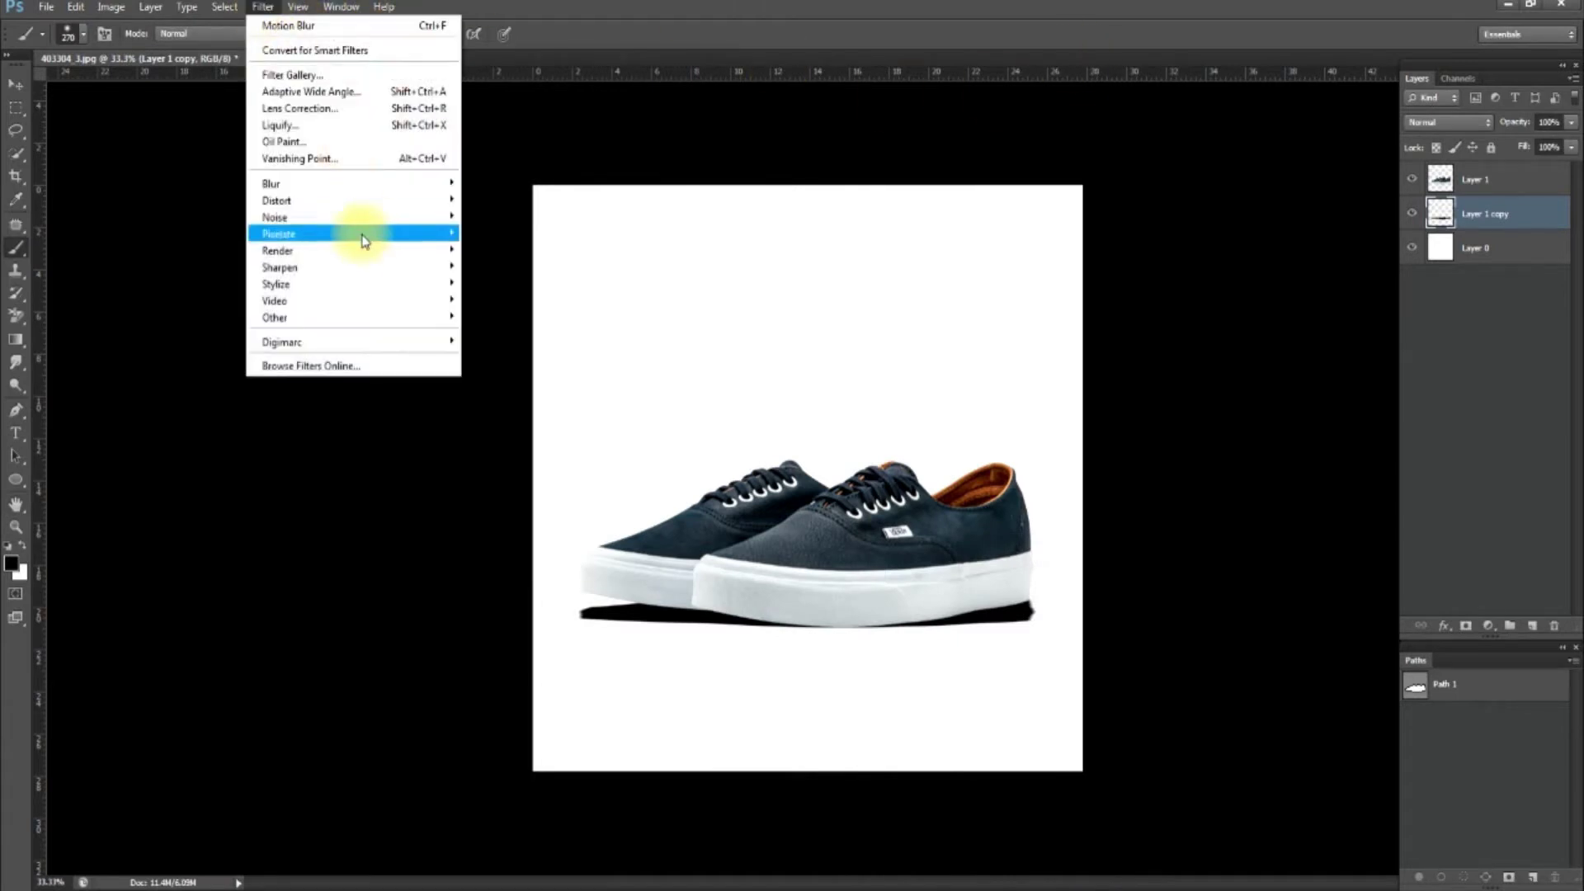
mouse_move(284, 184)
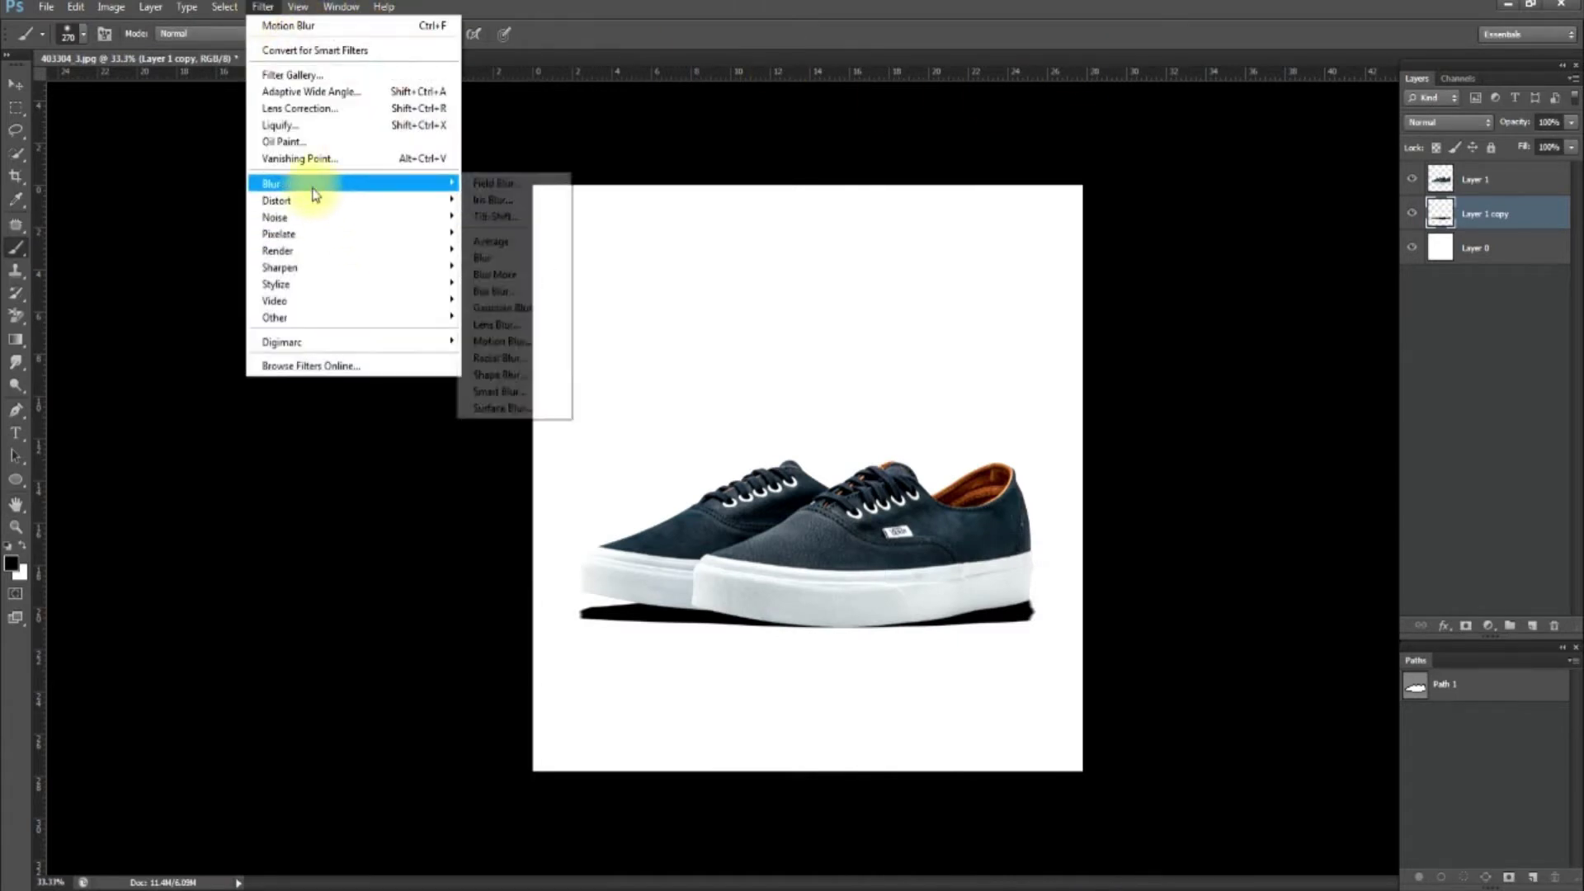
click(506, 311)
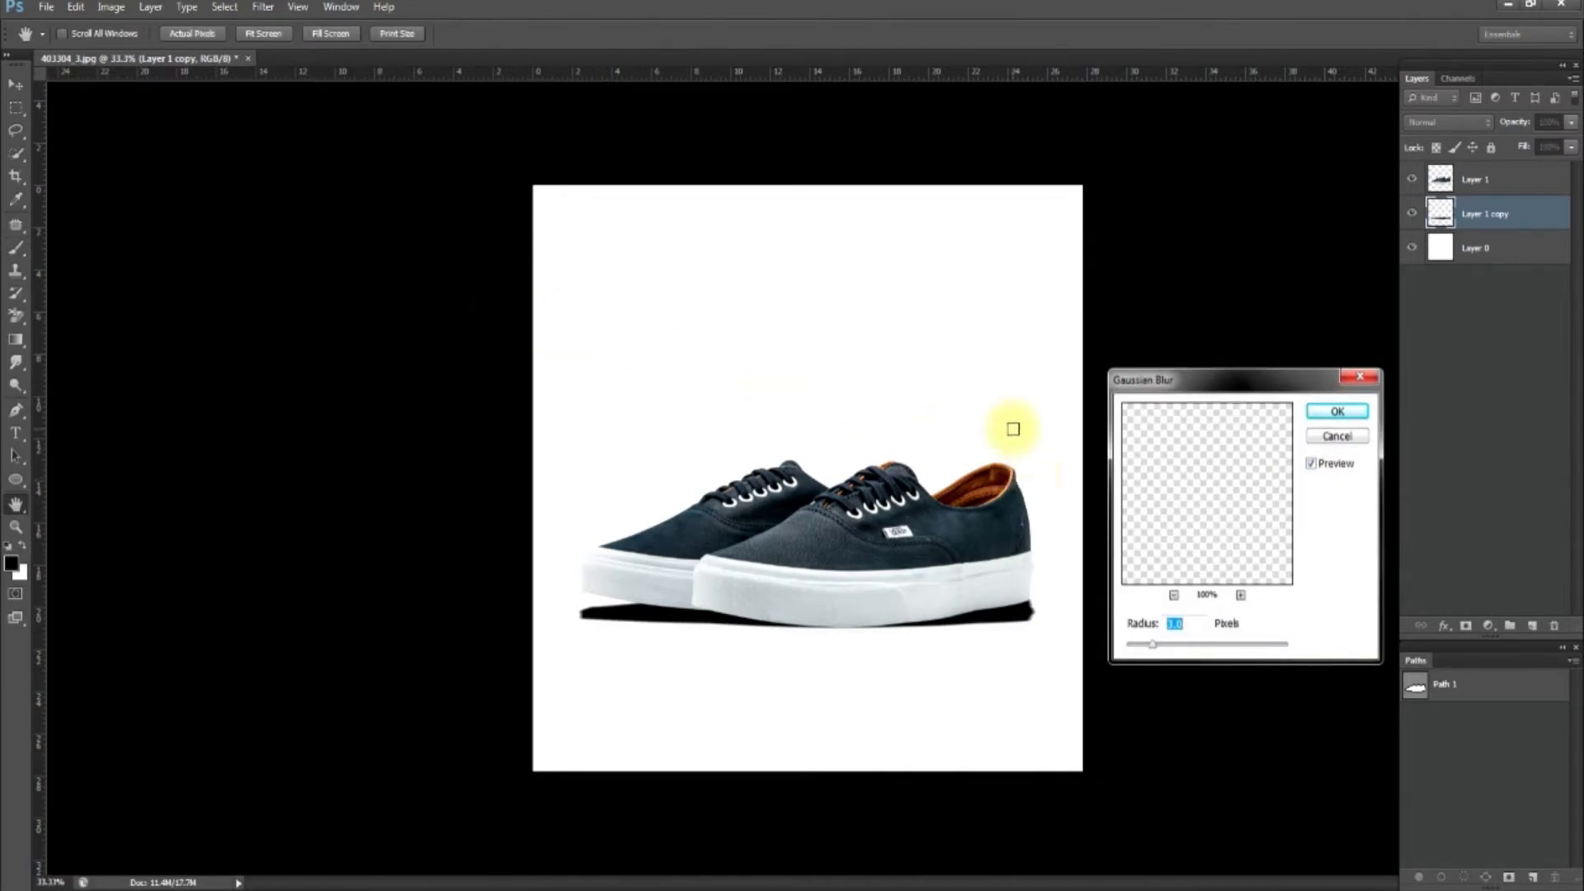
text(5)
click(1329, 421)
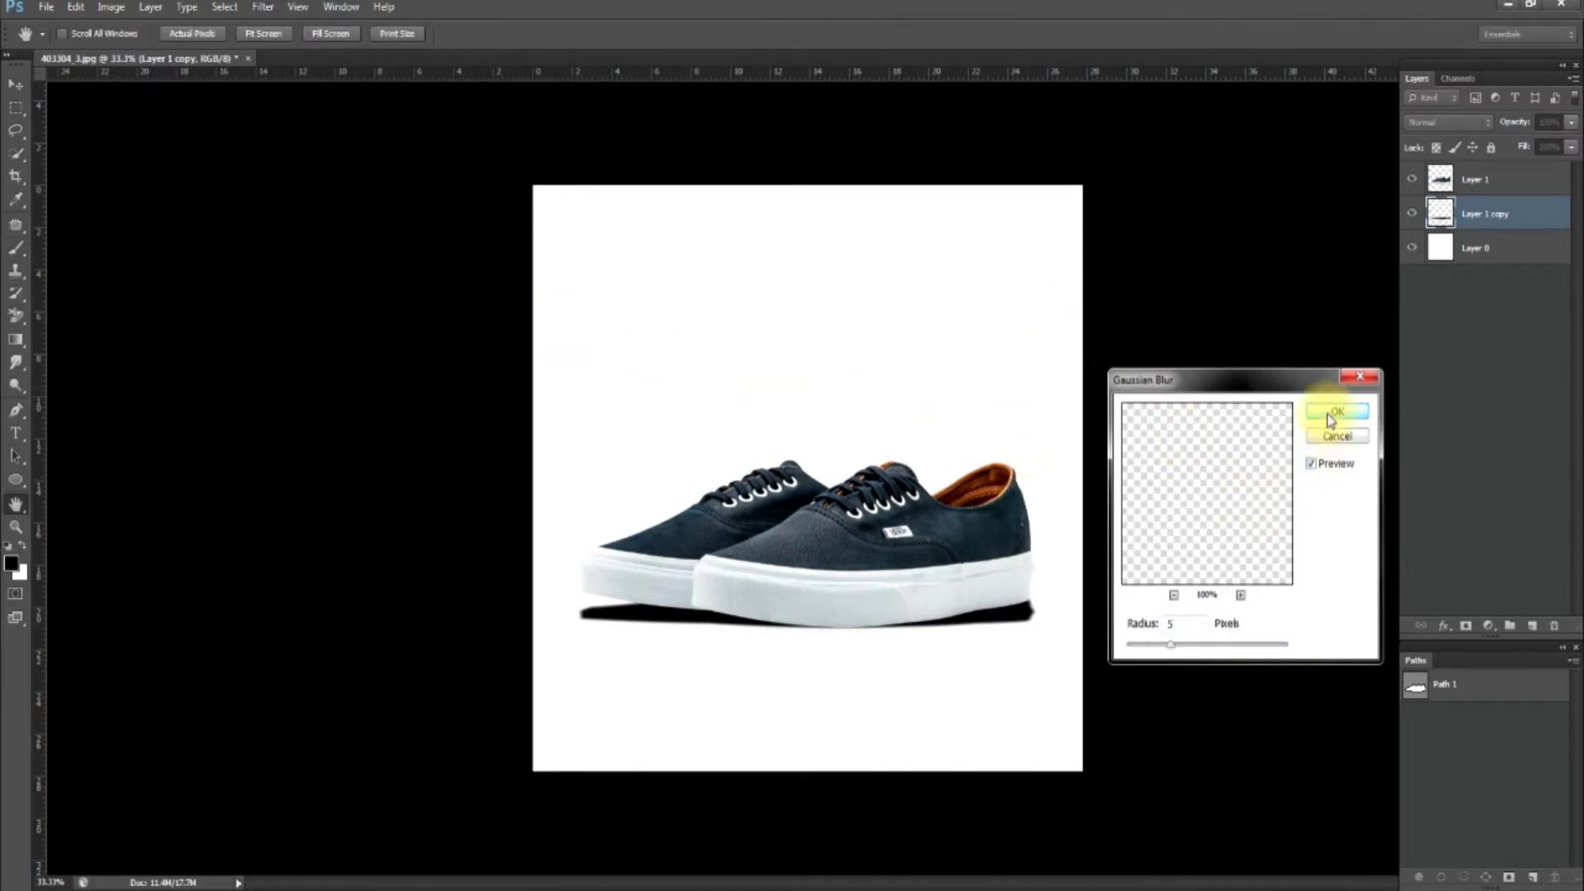
key(b)
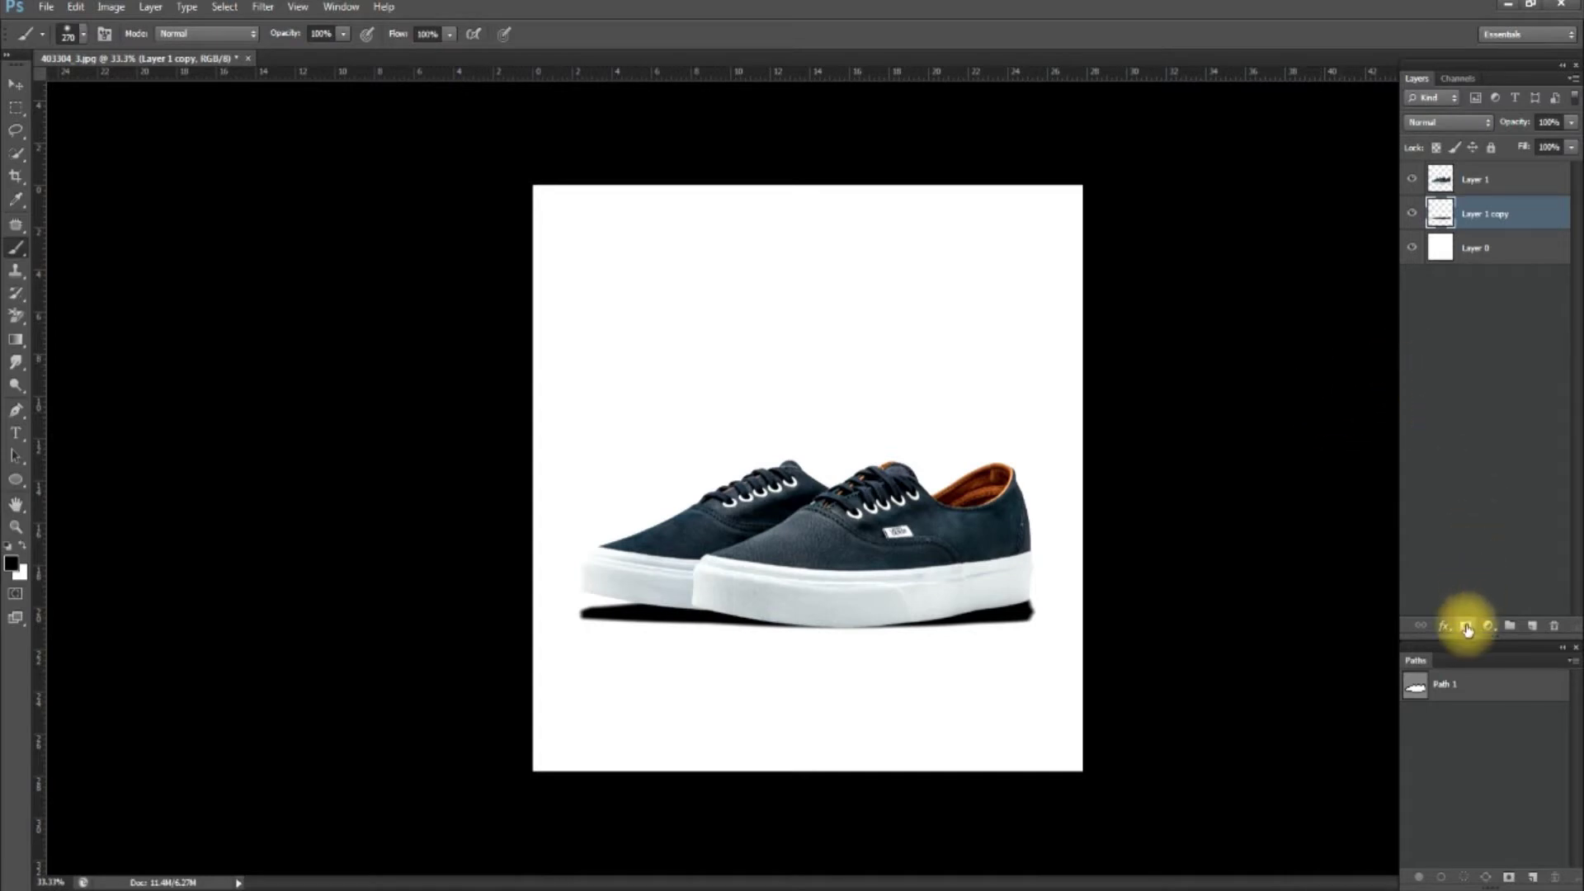
Step: Add a layer mask to the shadow layer and keep black as the foreground colour
click(1466, 630)
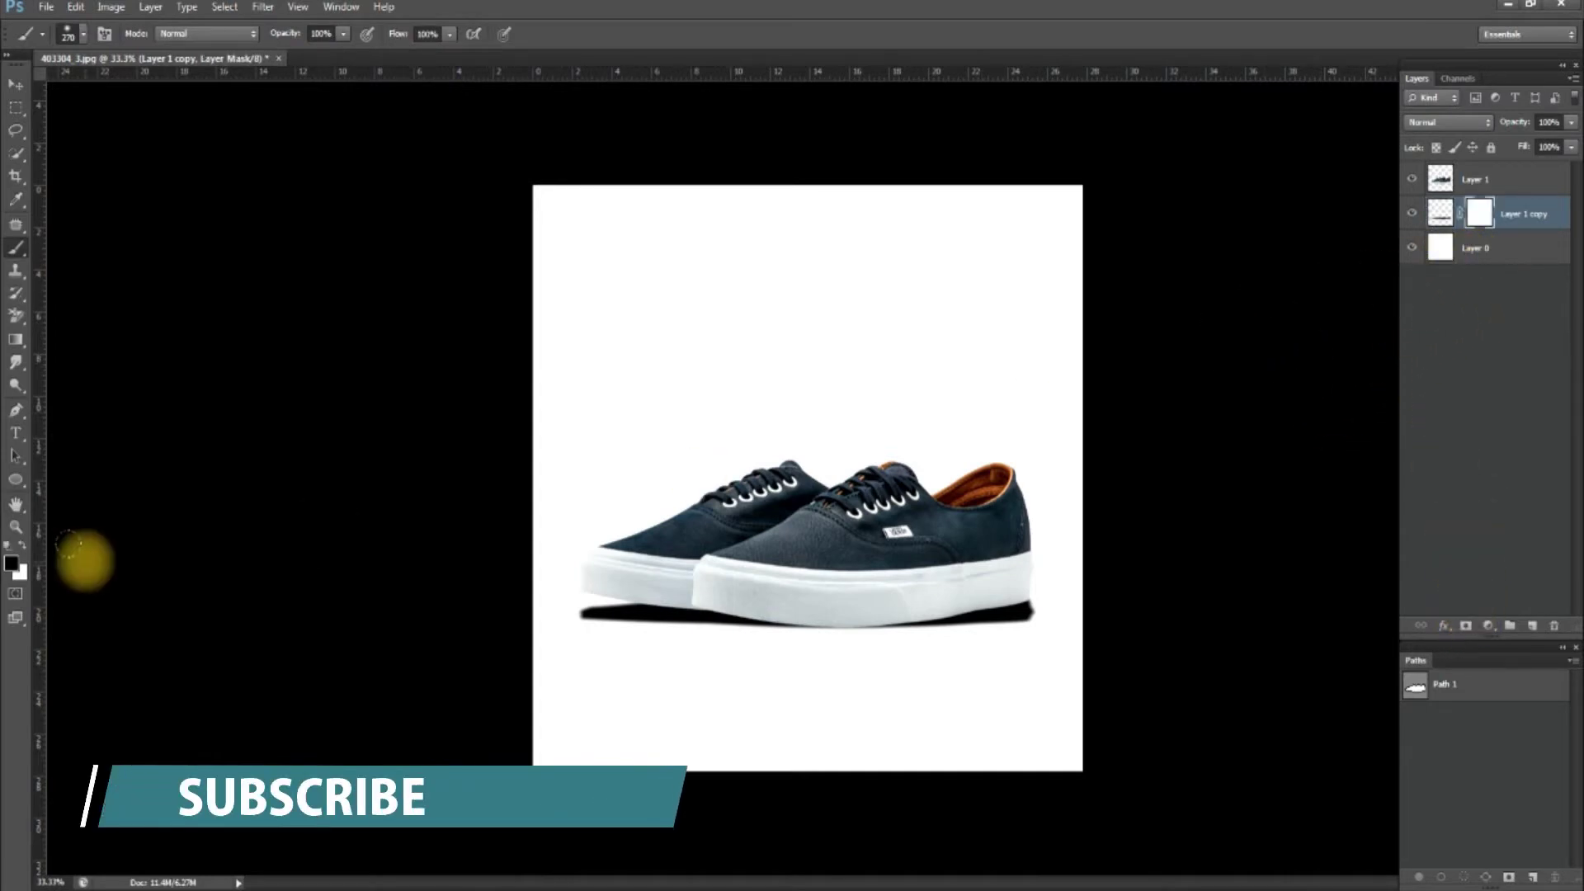
click(13, 567)
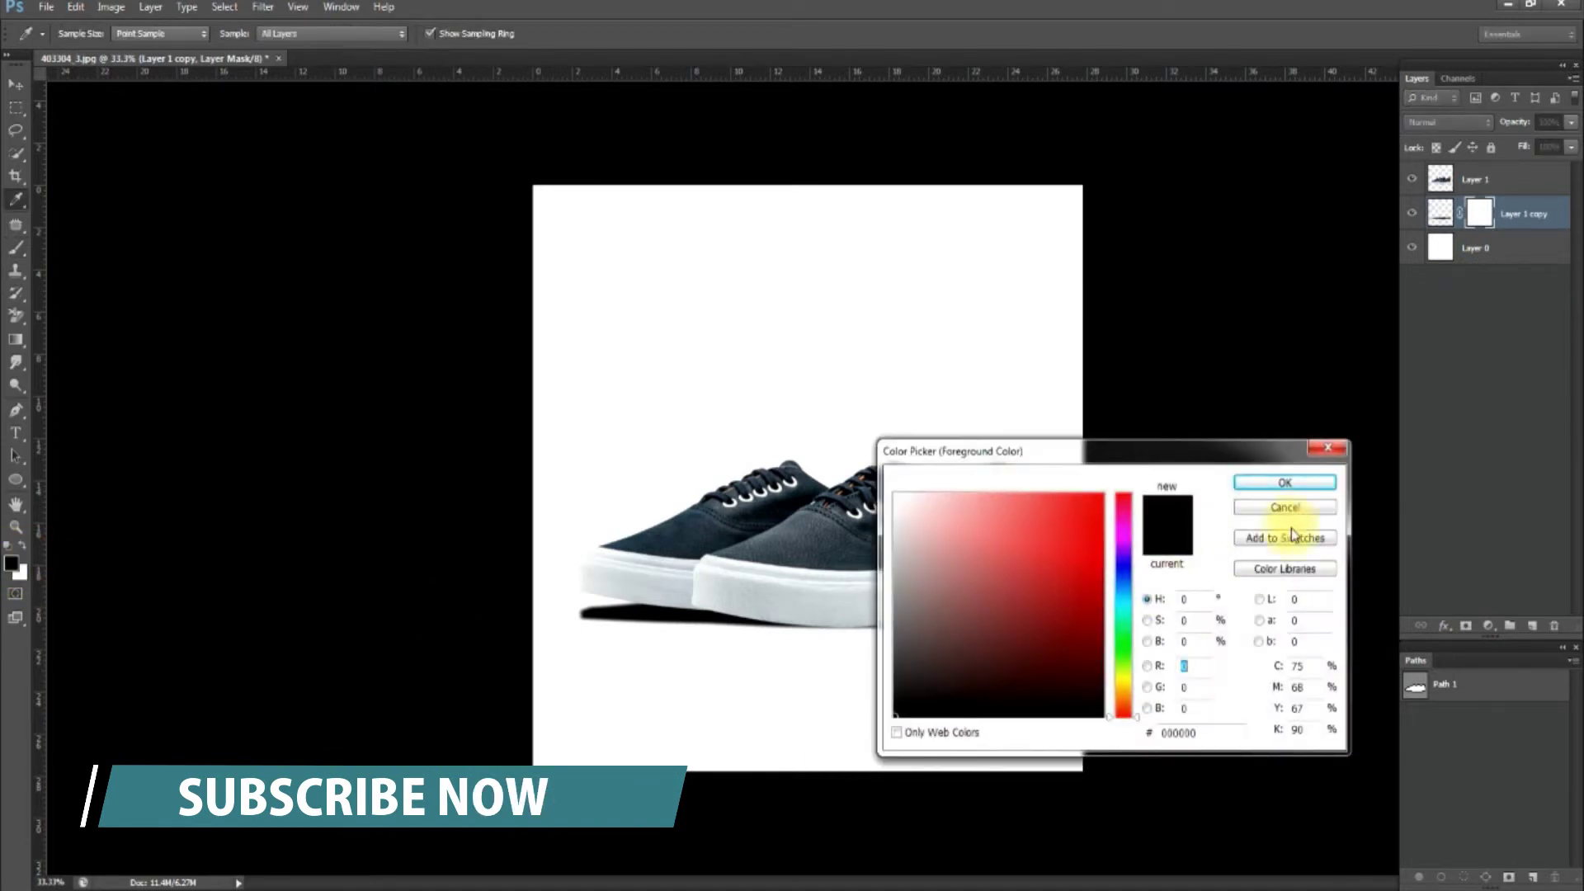
click(1303, 513)
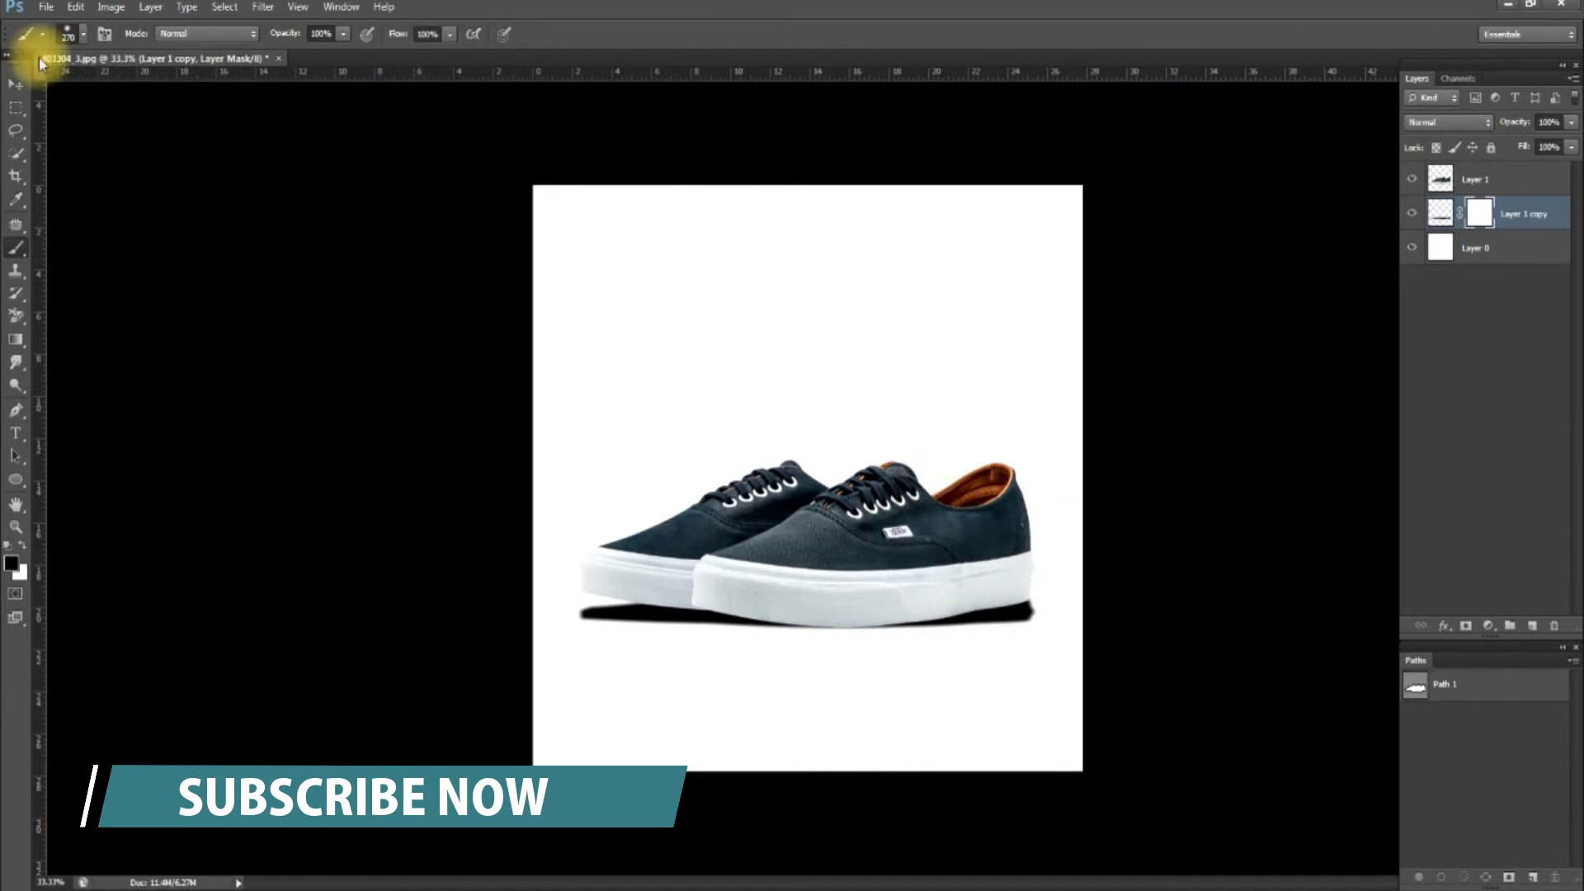
Step: Set the brush to 300 px size with 0% hardness
click(74, 37)
click(100, 77)
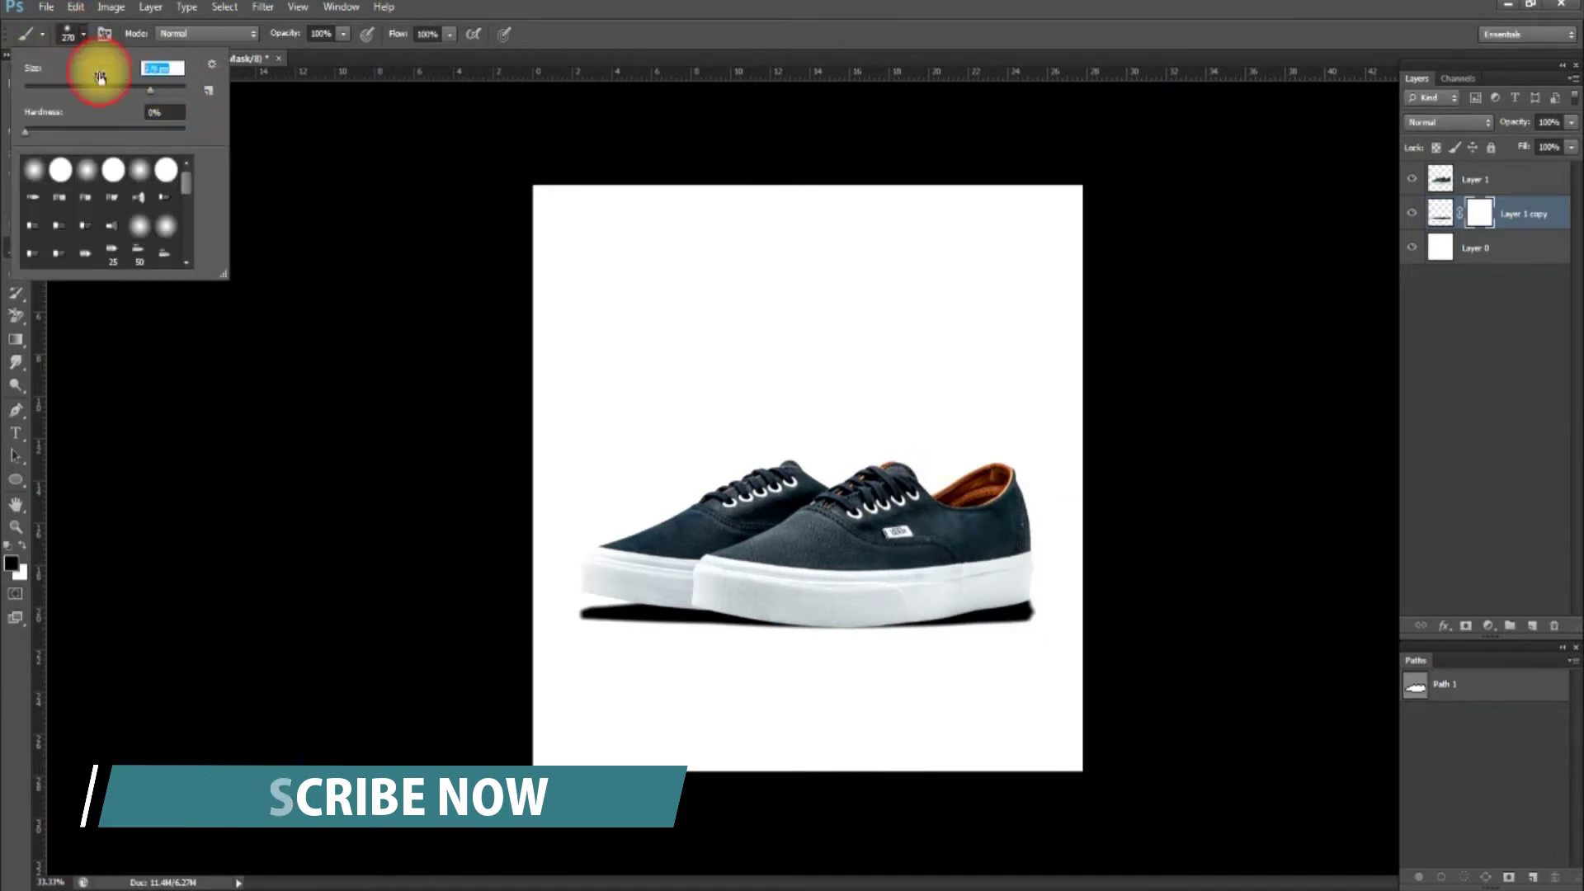
text(300)
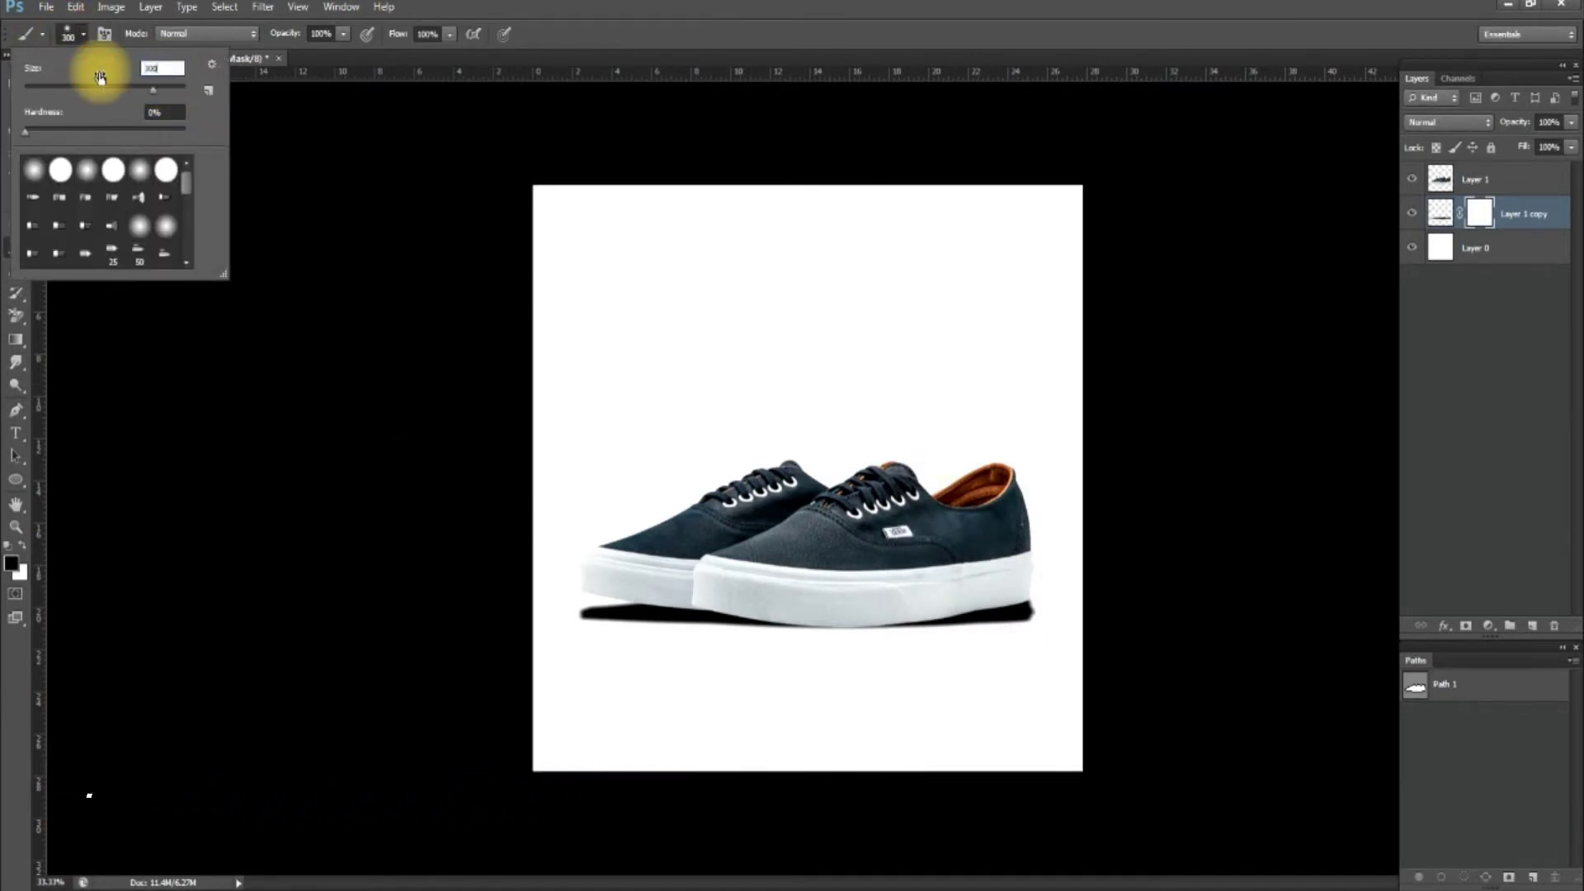
key(Return)
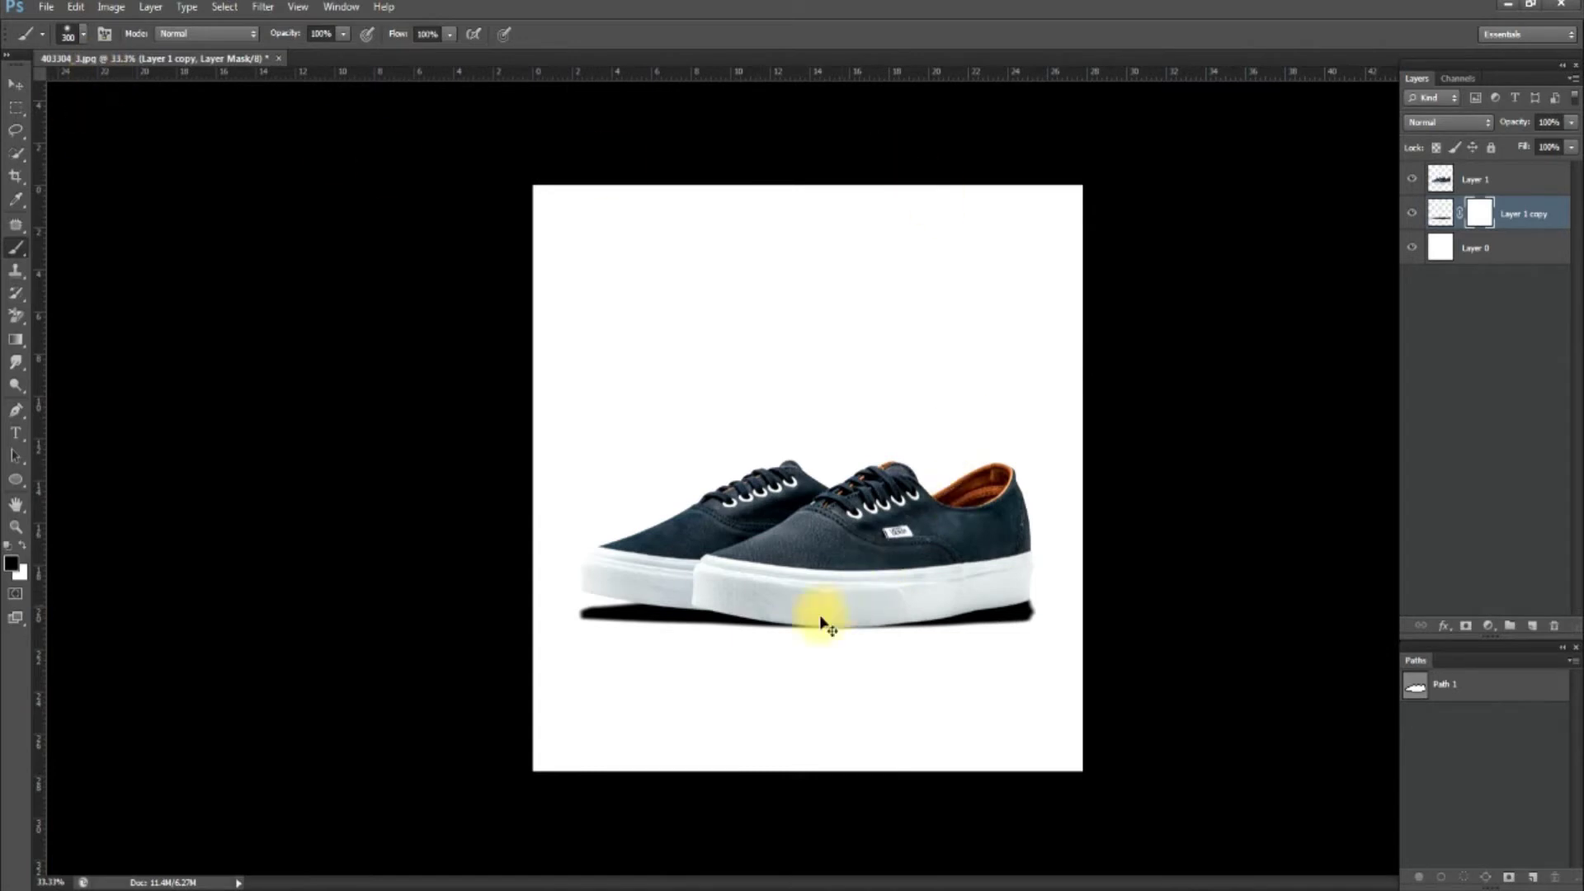
Step: Zoom to 50% and paint the mask to fade the shadow under the right heel
ctrl+click(812, 624)
drag(812, 624, 753, 453)
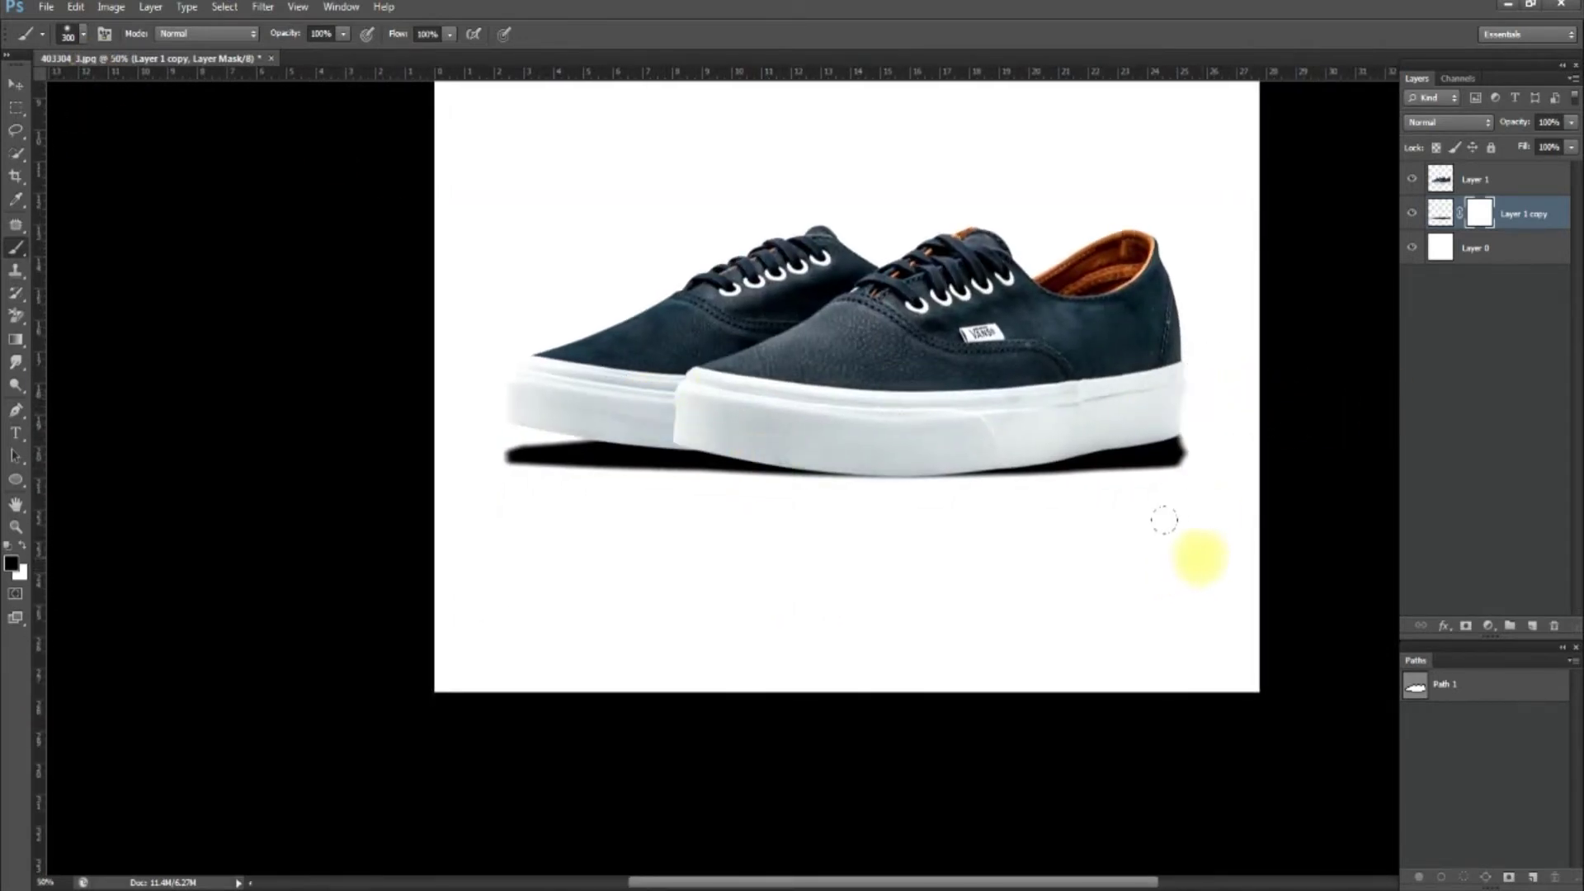
mouse_move(1116, 495)
mouse_down()
mouse_move(1076, 512)
mouse_move(1072, 555)
mouse_move(672, 587)
mouse_move(444, 396)
mouse_up()
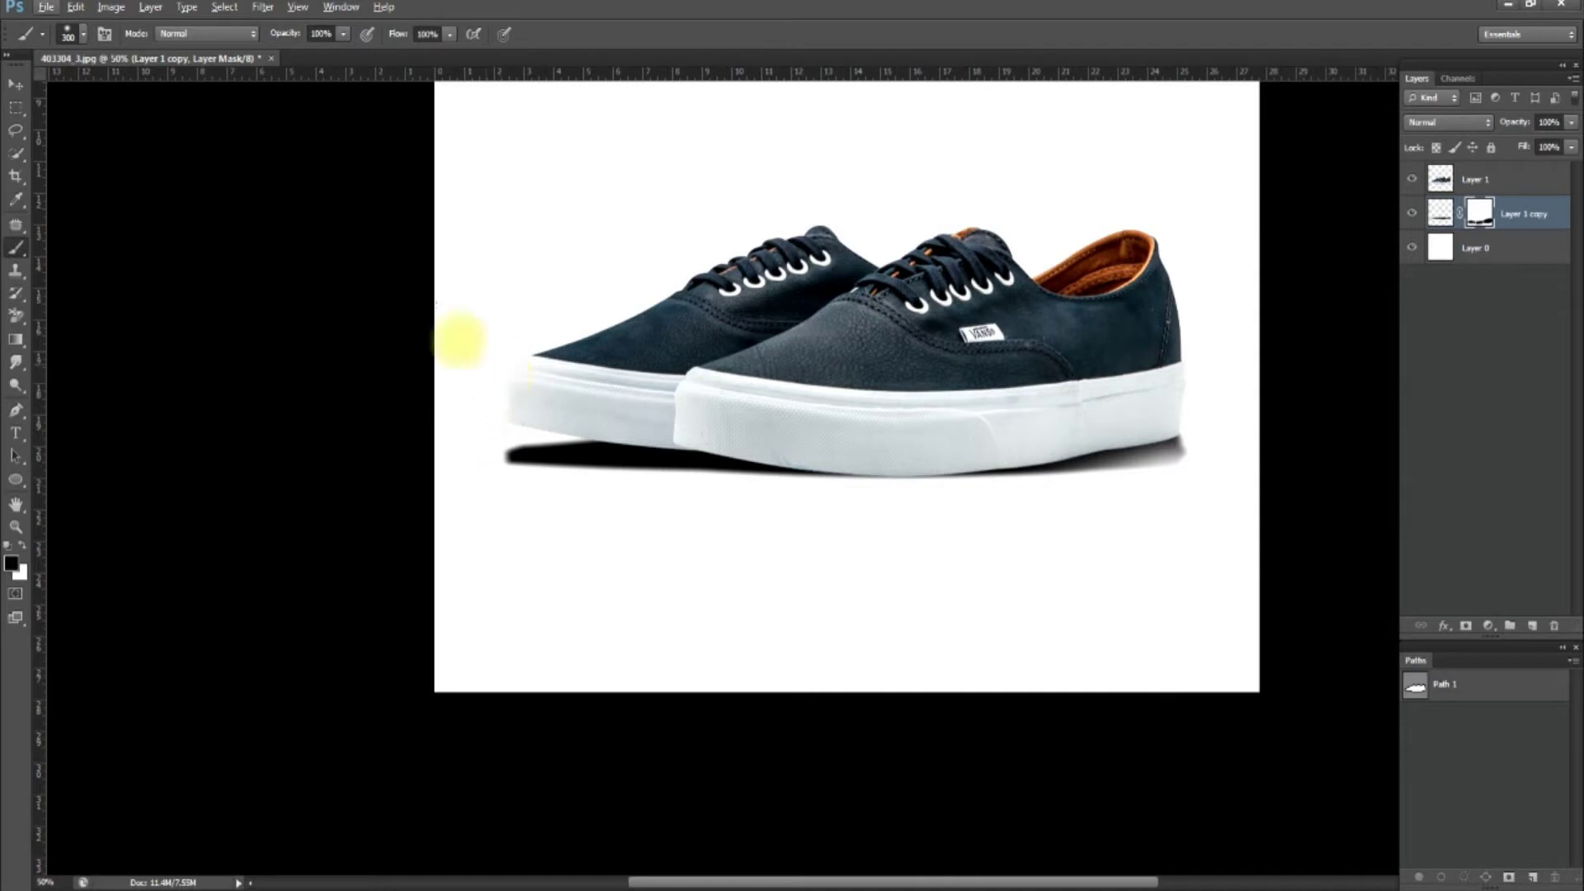
Step: Enlarge the brush size to 400 px
click(67, 35)
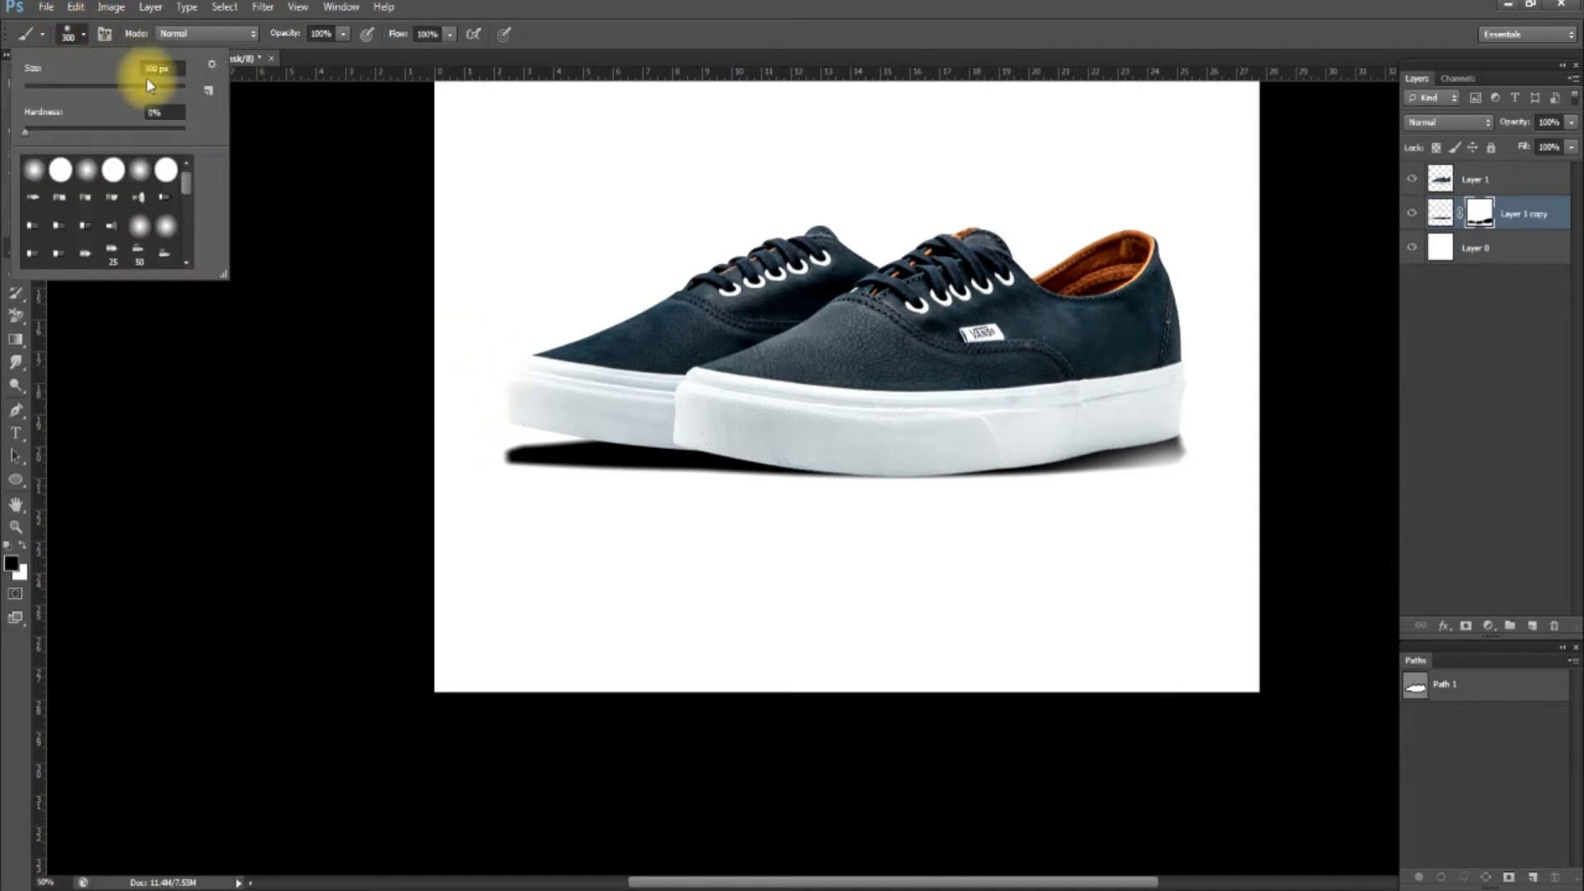
drag(169, 68, 113, 74)
text(400)
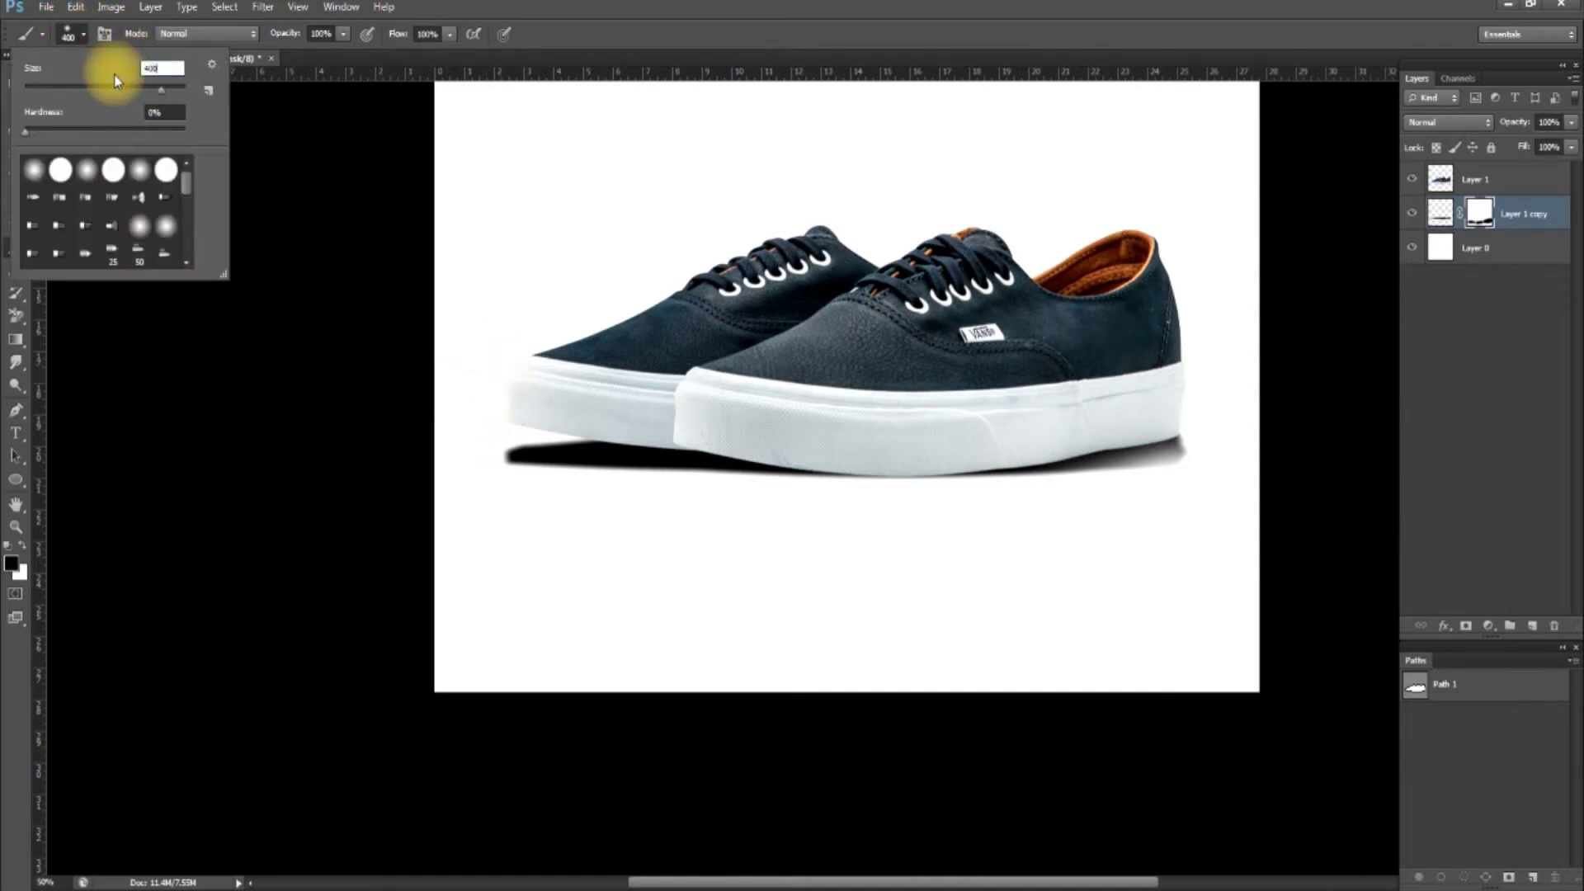
key(Return)
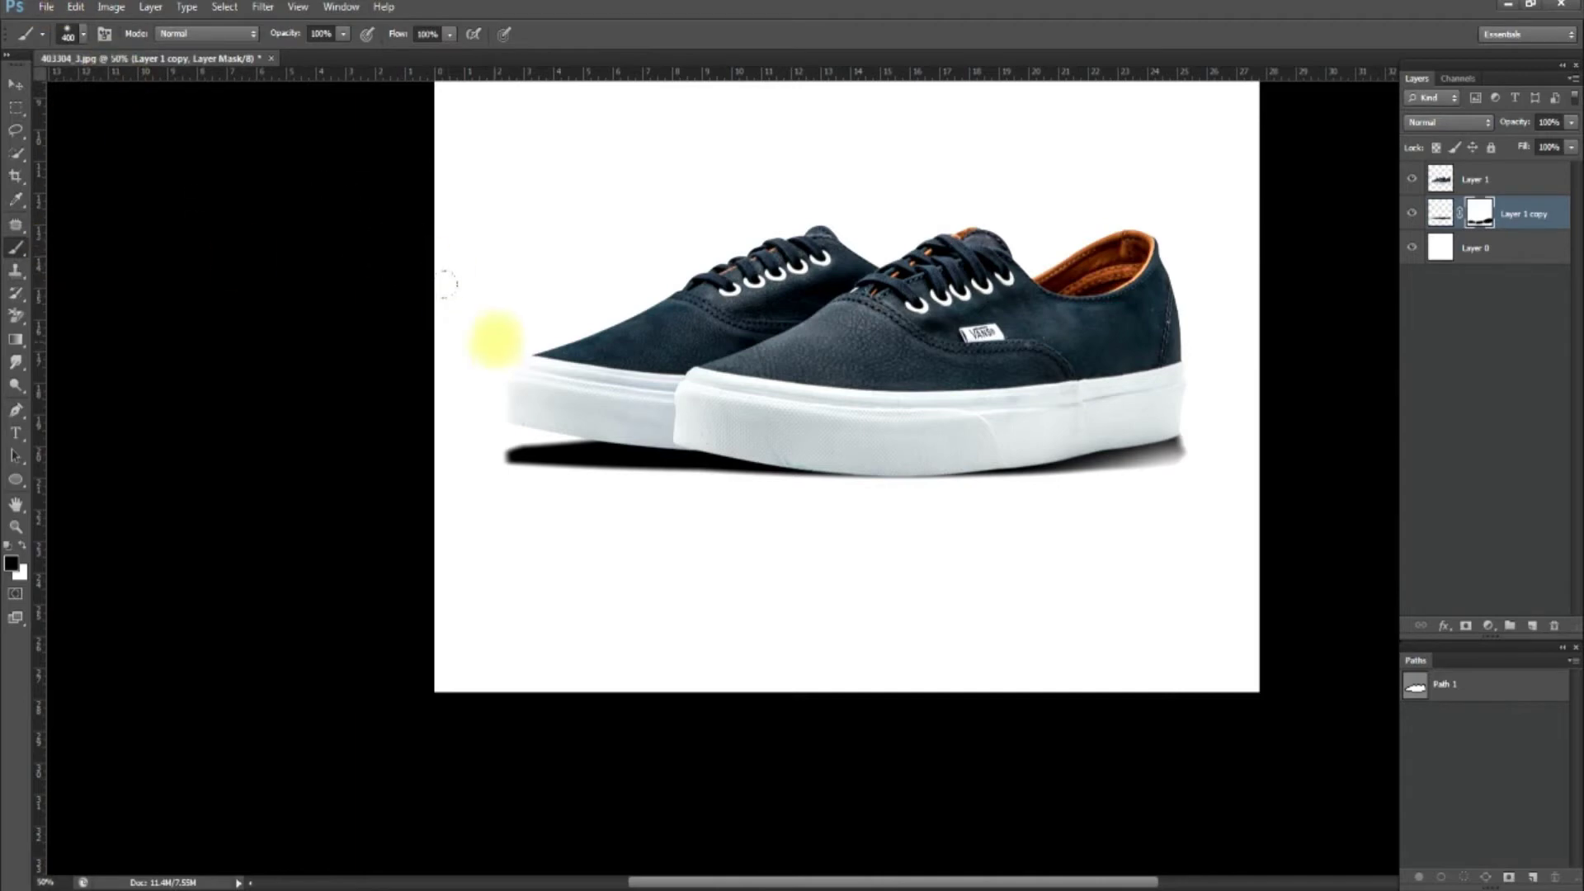
Step: Paint the mask under both shoes, thinning the shadow and cleaning stray marks below the sole
mouse_move(505, 368)
mouse_down()
mouse_move(403, 503)
mouse_move(476, 387)
mouse_up()
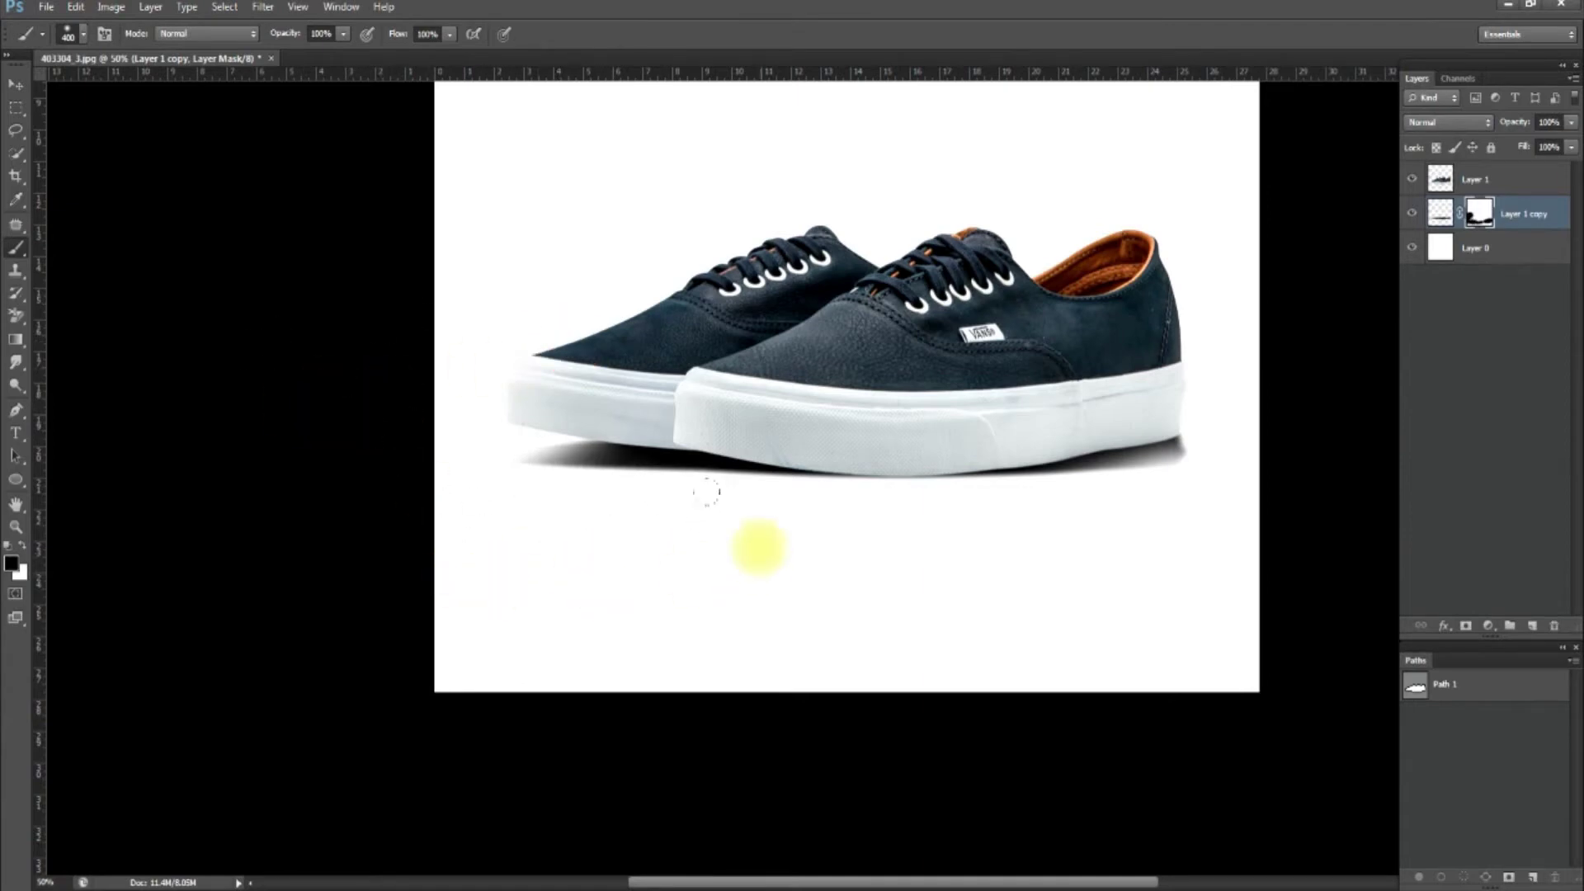
drag(455, 574, 1266, 566)
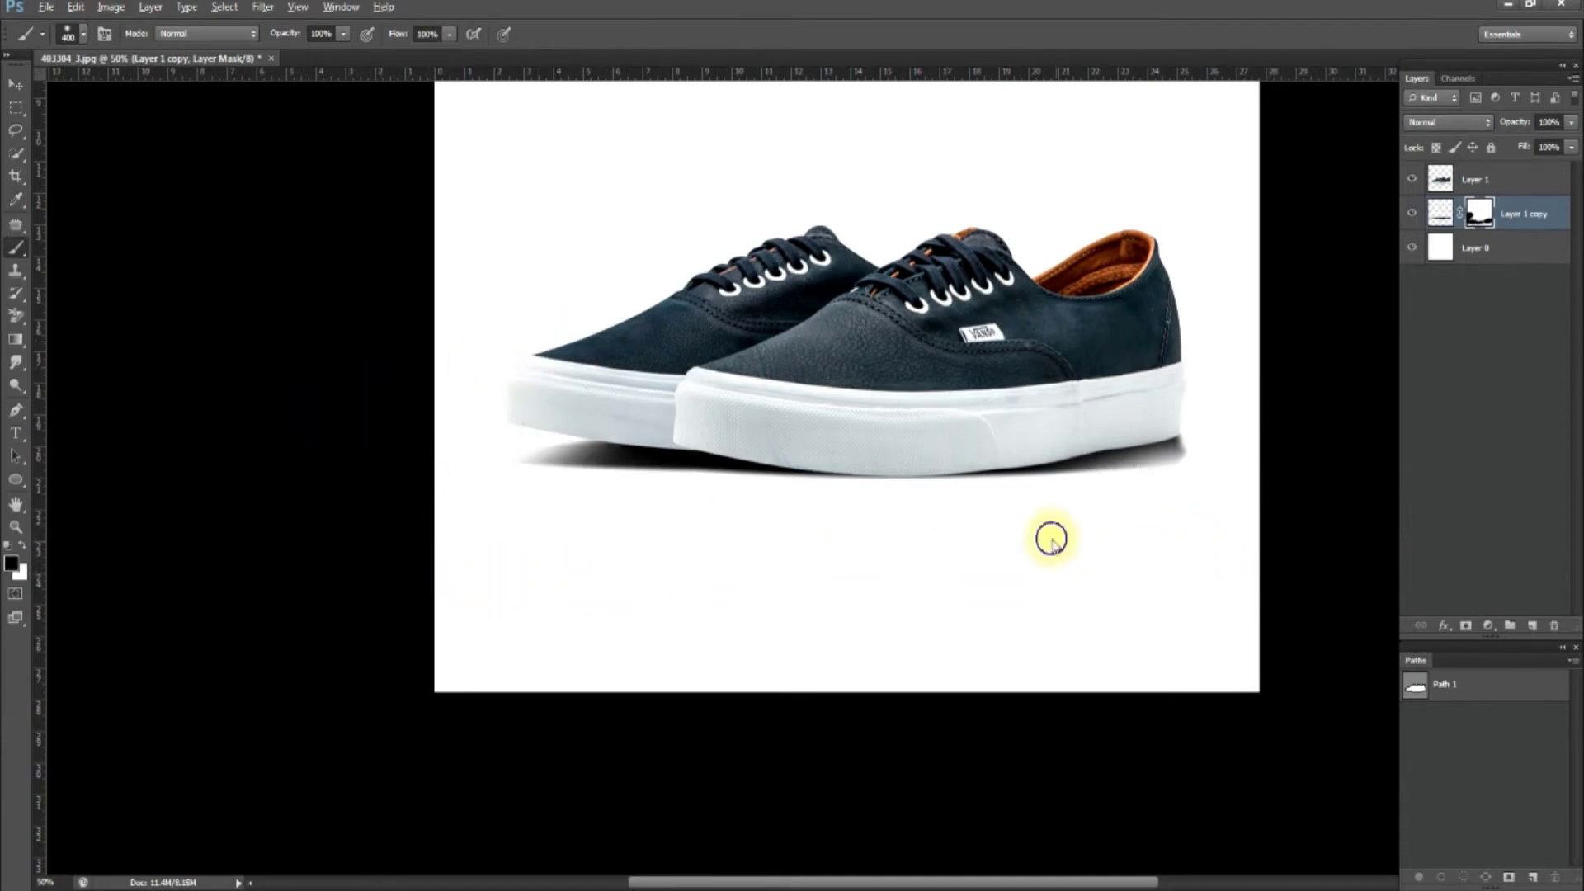
drag(1051, 535, 983, 524)
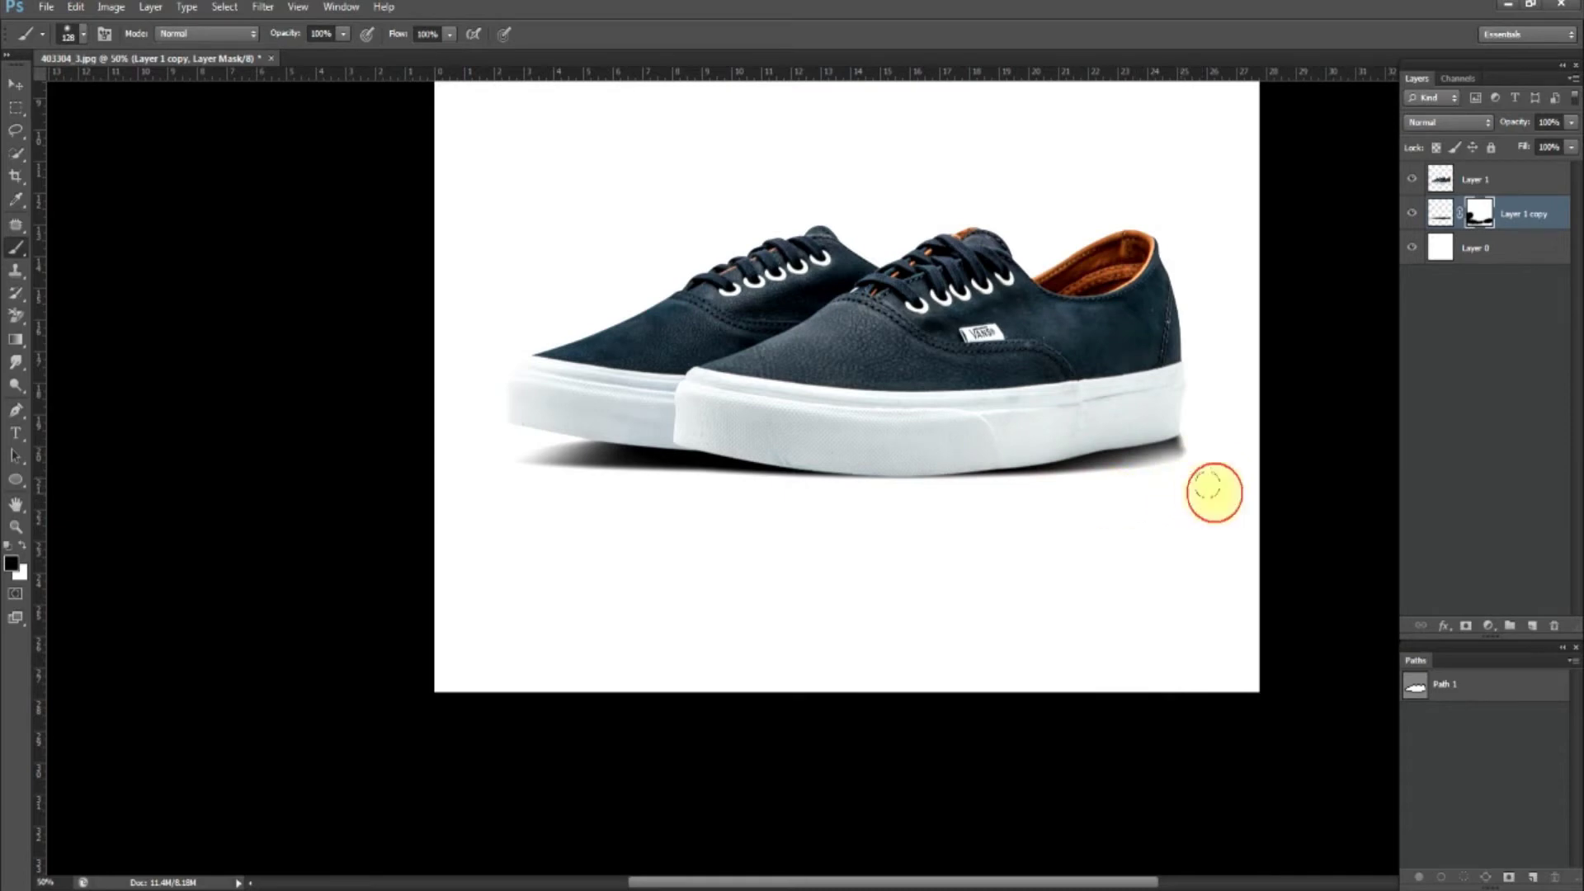
mouse_move(1195, 470)
mouse_down()
mouse_move(1132, 488)
mouse_move(1200, 490)
mouse_up()
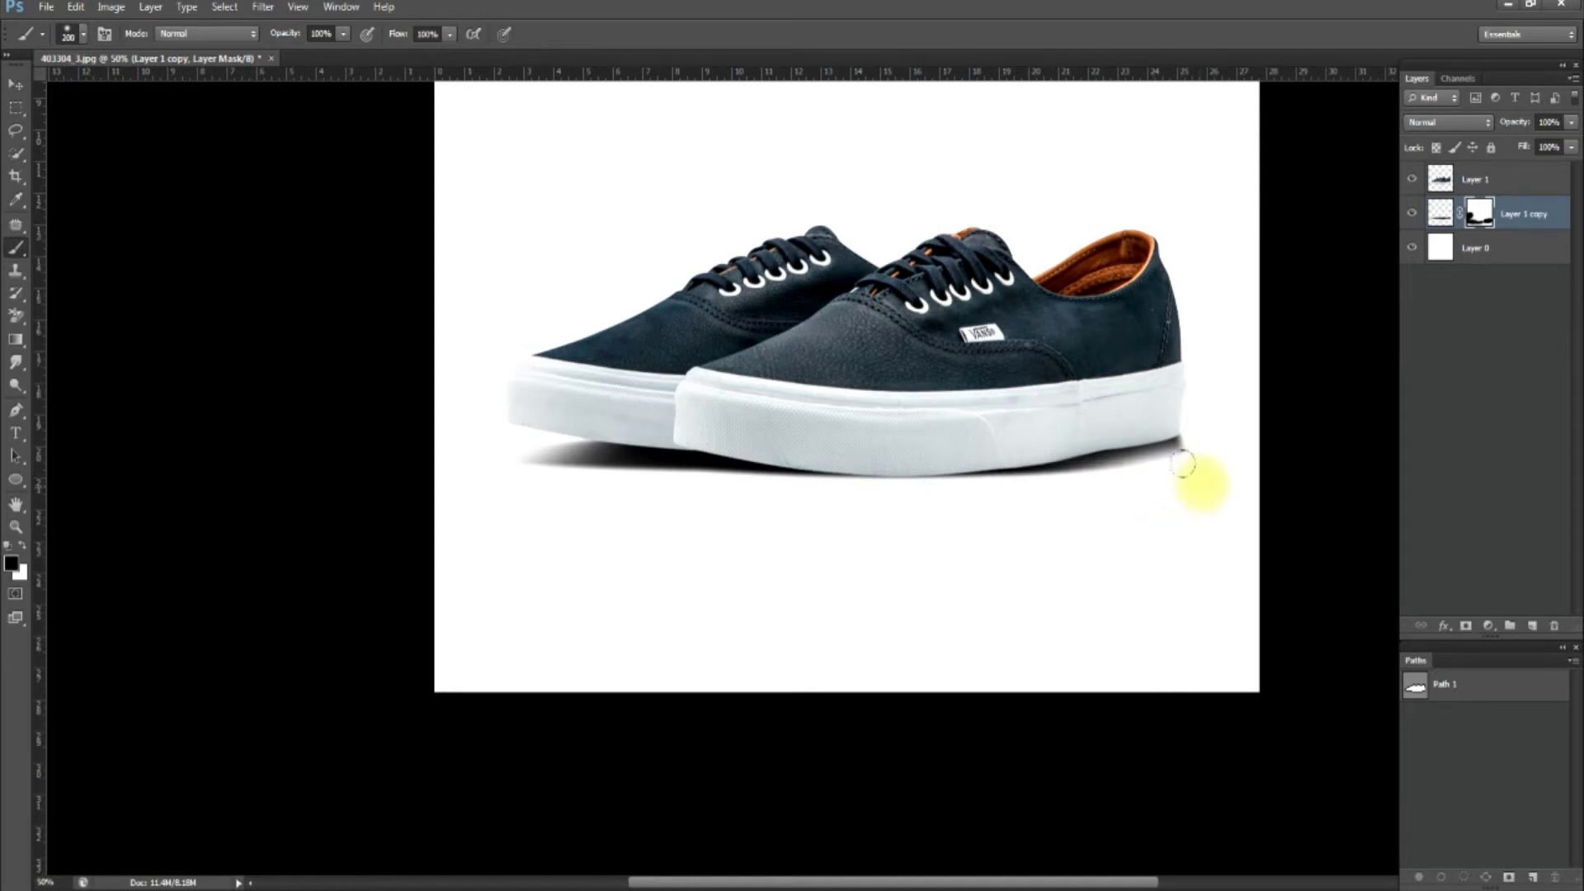
mouse_move(1171, 471)
mouse_down()
mouse_move(1197, 469)
mouse_move(1052, 485)
mouse_move(1119, 489)
mouse_move(1083, 505)
mouse_move(601, 512)
mouse_move(596, 380)
mouse_move(491, 382)
mouse_up()
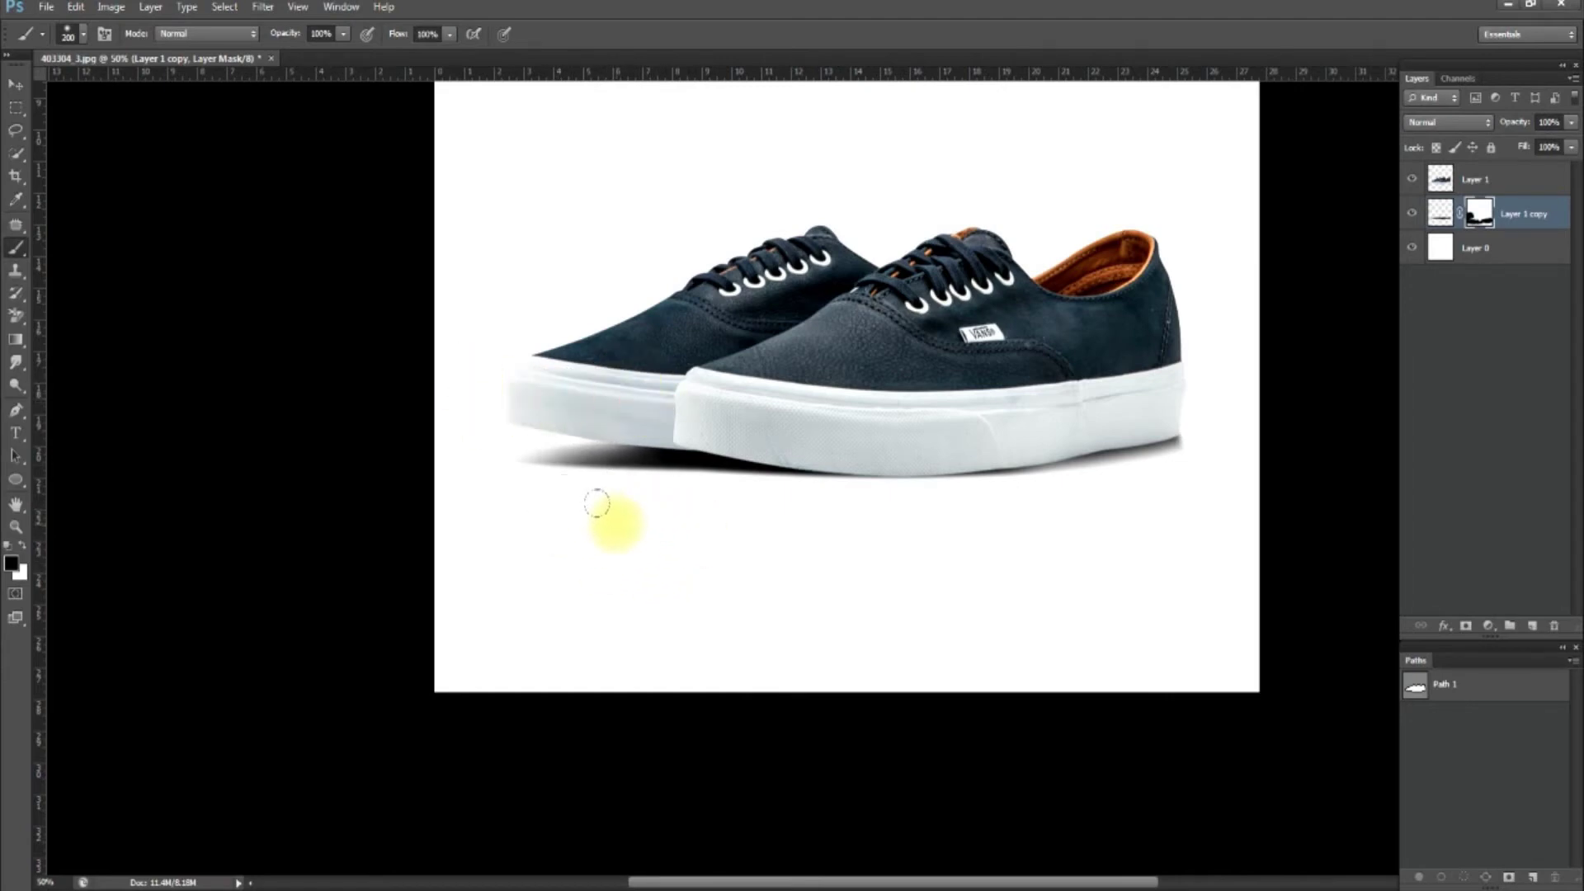
mouse_move(606, 489)
mouse_down()
mouse_move(689, 492)
mouse_move(954, 570)
mouse_move(1138, 485)
mouse_move(1172, 490)
mouse_move(759, 523)
mouse_move(1044, 498)
mouse_up()
mouse_move(1068, 554)
mouse_down()
mouse_move(989, 548)
mouse_move(1185, 506)
mouse_move(1220, 478)
mouse_move(1018, 572)
mouse_move(718, 396)
mouse_up()
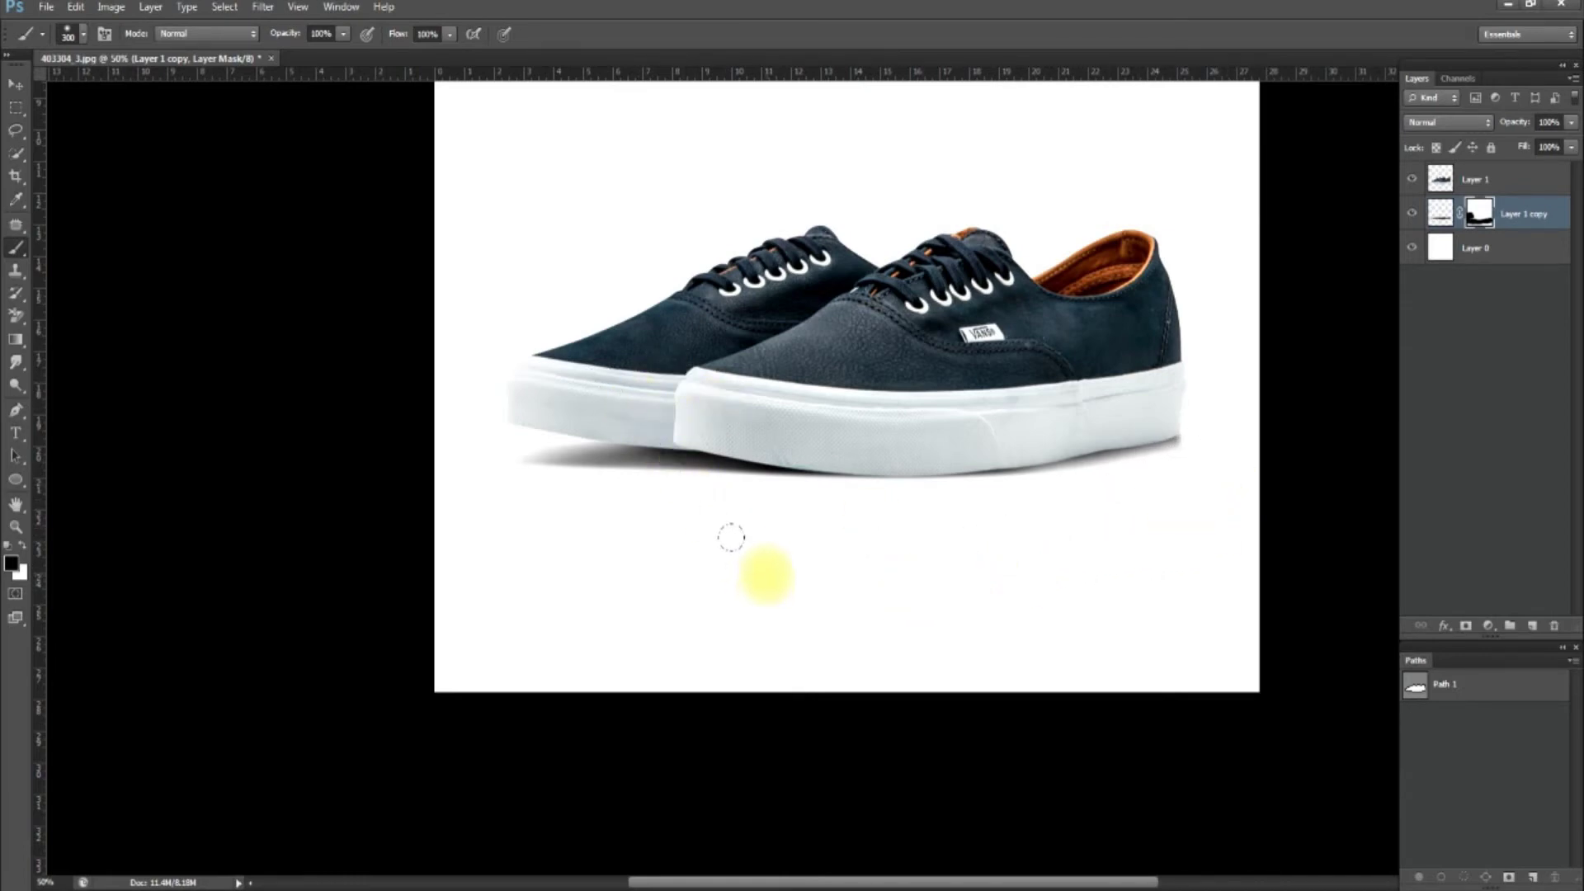
drag(742, 524, 704, 432)
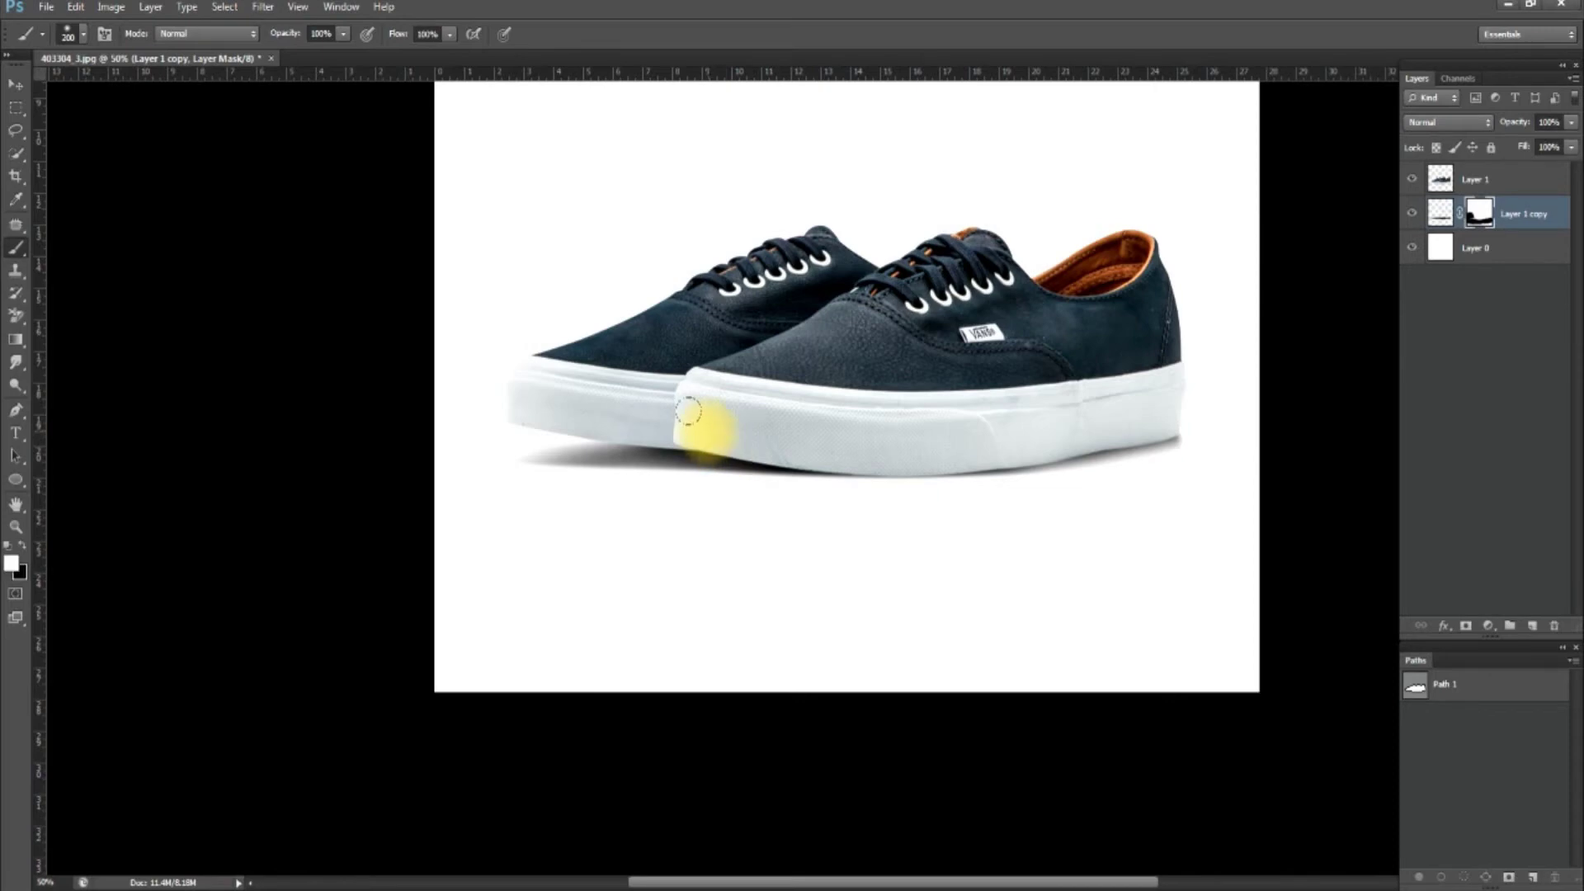
Step: Whiten the sole, swap to black, and add faint 20%-opacity shadow strokes below the shoes
mouse_move(710, 426)
mouse_down()
mouse_move(912, 445)
mouse_move(1162, 422)
mouse_move(1149, 410)
mouse_move(1002, 445)
mouse_move(566, 431)
mouse_move(963, 444)
mouse_move(933, 558)
mouse_move(1107, 530)
mouse_move(1159, 490)
mouse_move(1131, 487)
mouse_move(1202, 470)
mouse_move(1060, 494)
mouse_move(1166, 484)
mouse_move(1195, 451)
mouse_move(1064, 500)
mouse_move(1201, 467)
mouse_move(989, 516)
mouse_move(1061, 488)
mouse_move(997, 523)
mouse_up()
key(x)
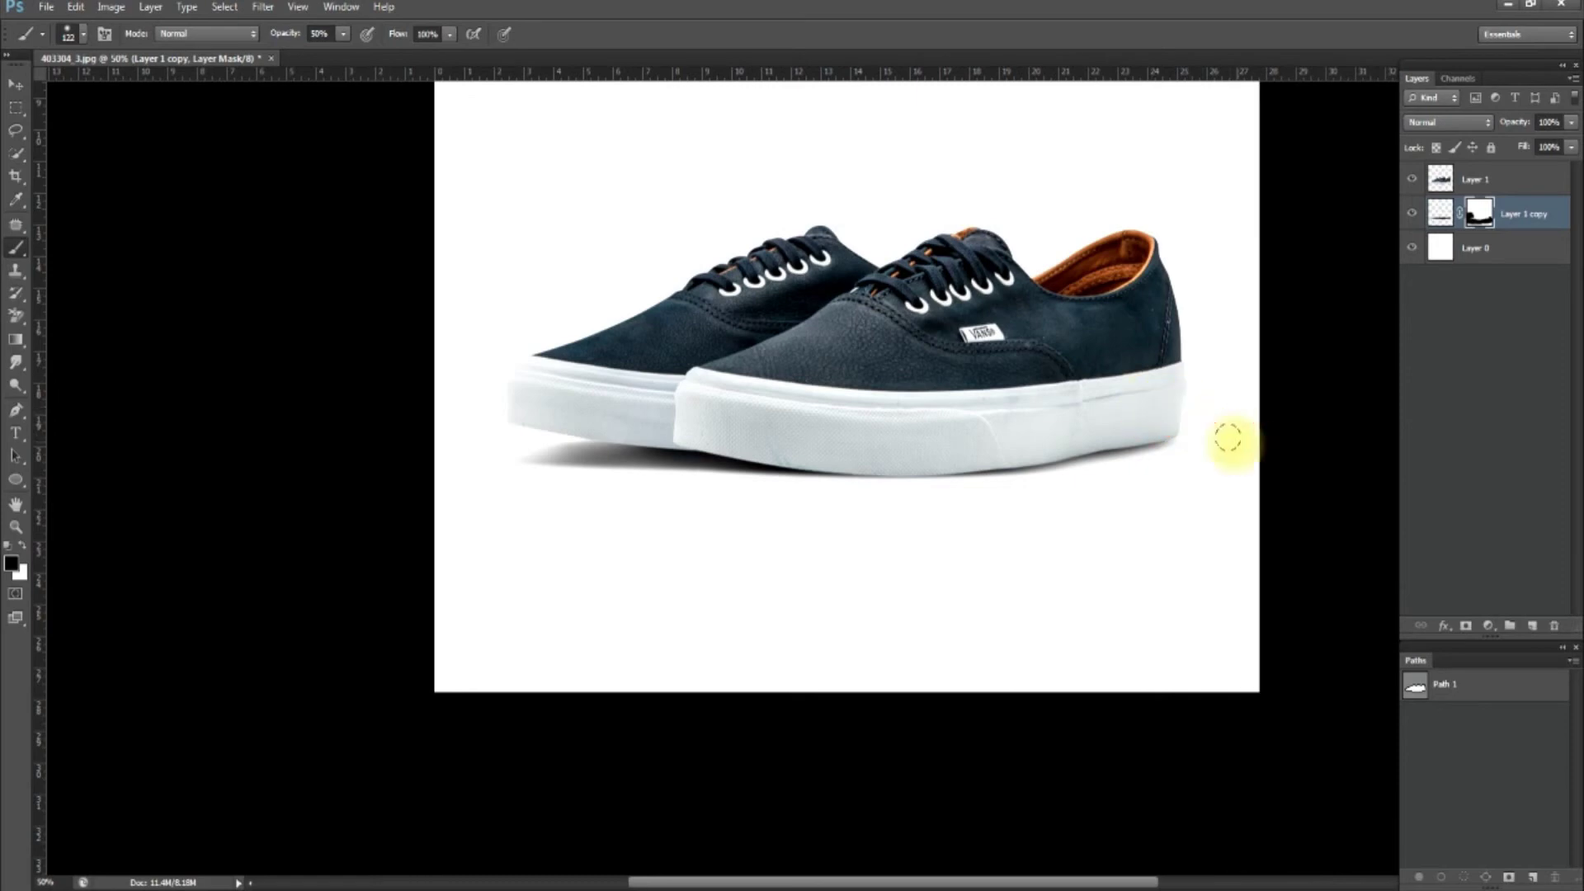
mouse_move(1121, 506)
mouse_down()
mouse_move(713, 524)
mouse_move(590, 507)
mouse_up()
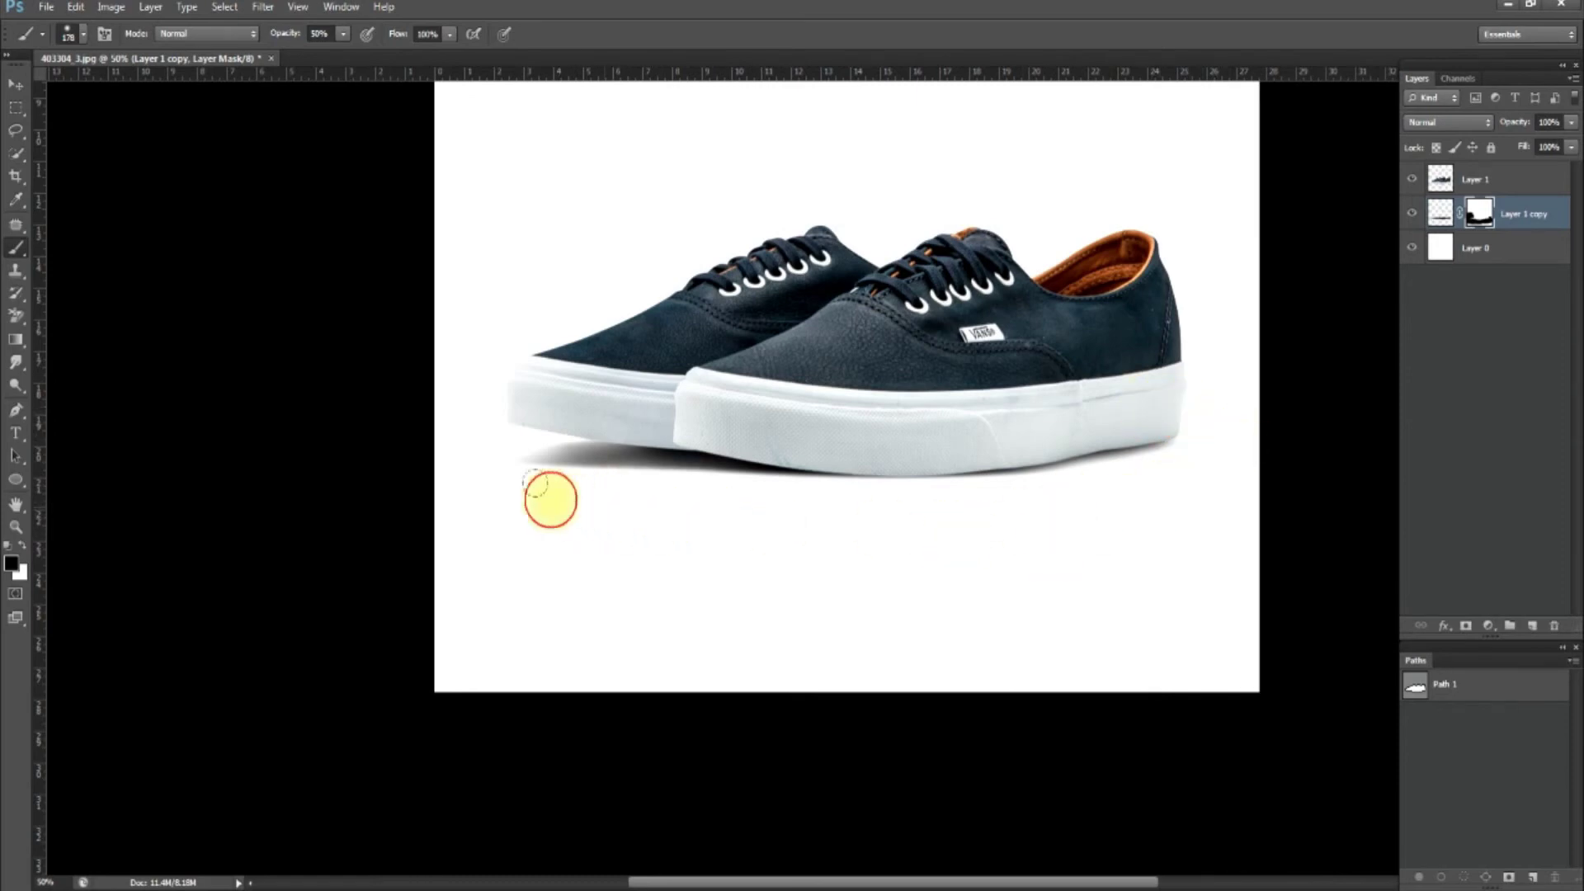
click(583, 496)
mouse_move(583, 495)
mouse_down()
mouse_move(660, 513)
mouse_move(587, 506)
mouse_up()
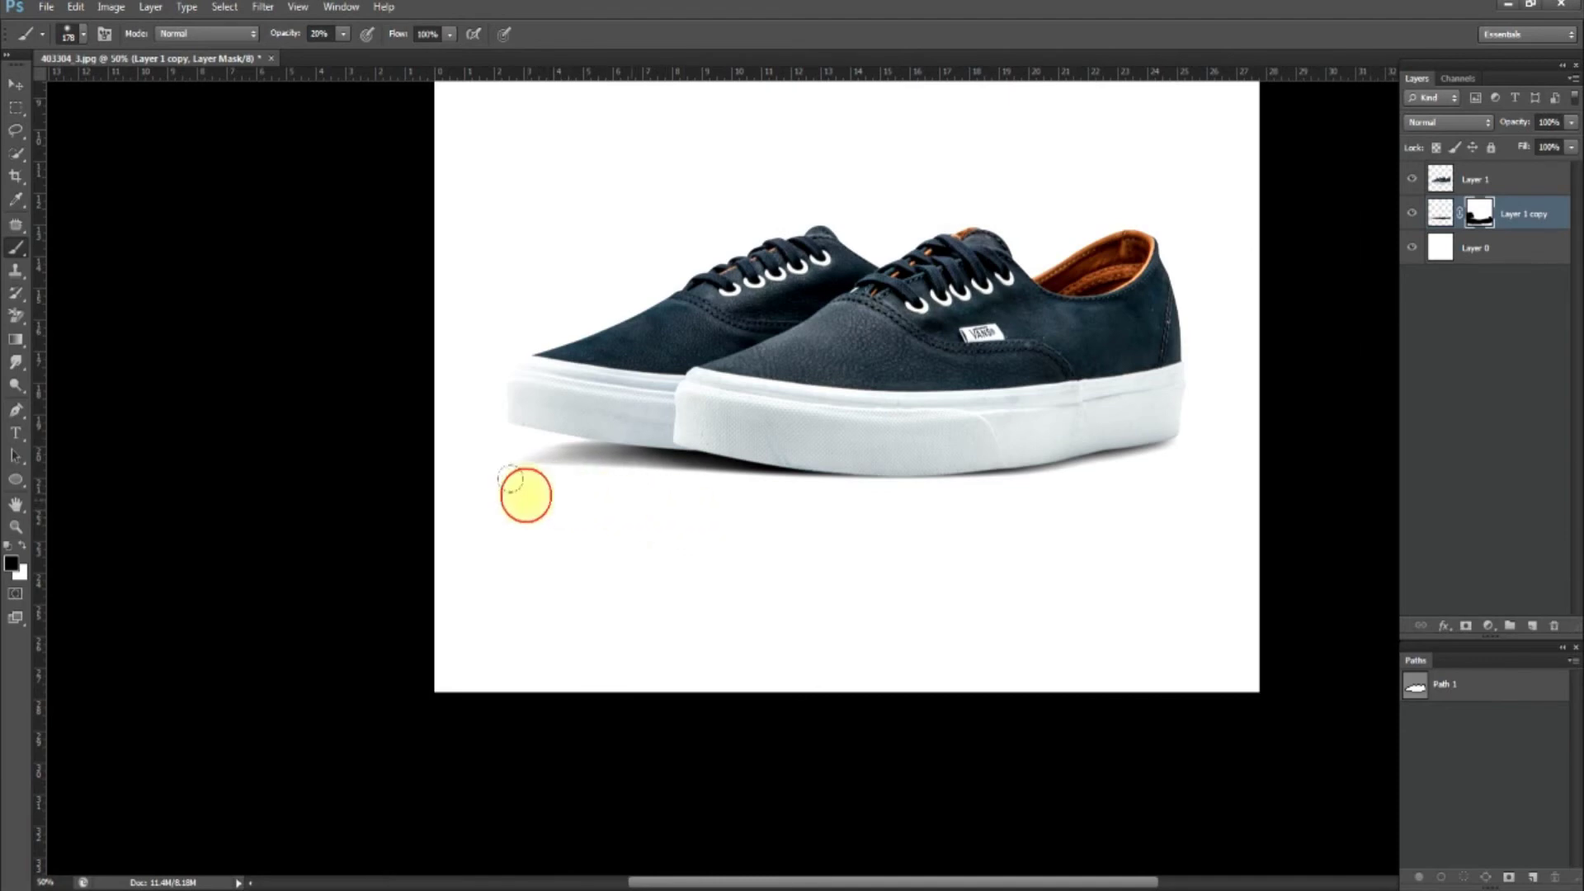
drag(523, 494, 678, 493)
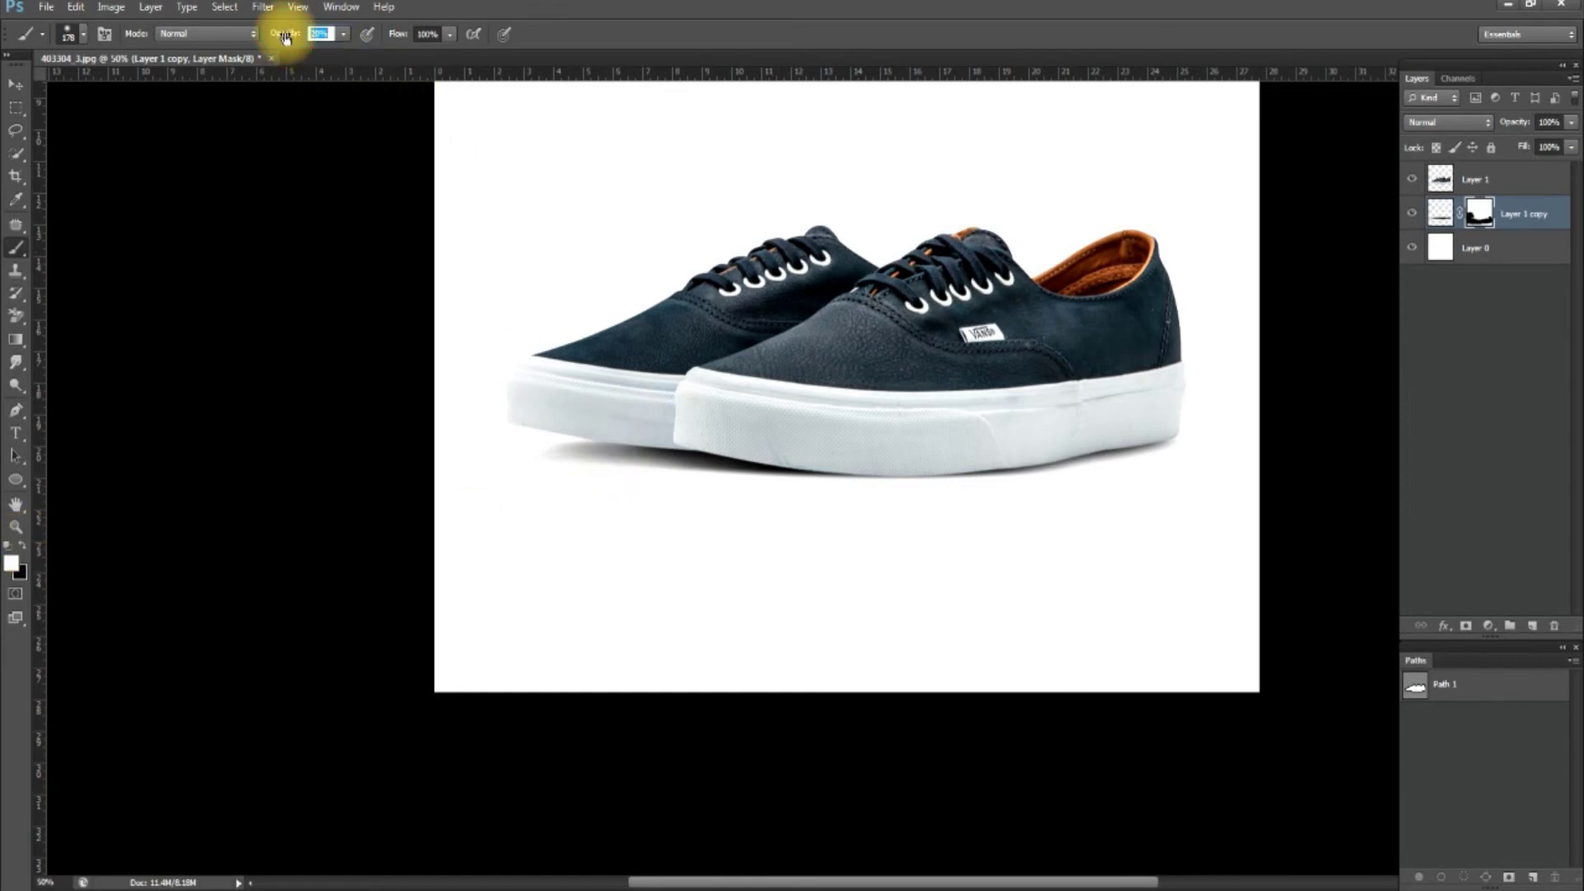
Step: At 30% opacity, lightly paint along the left shoe's sole and reshape the shadow beneath it
text(30)
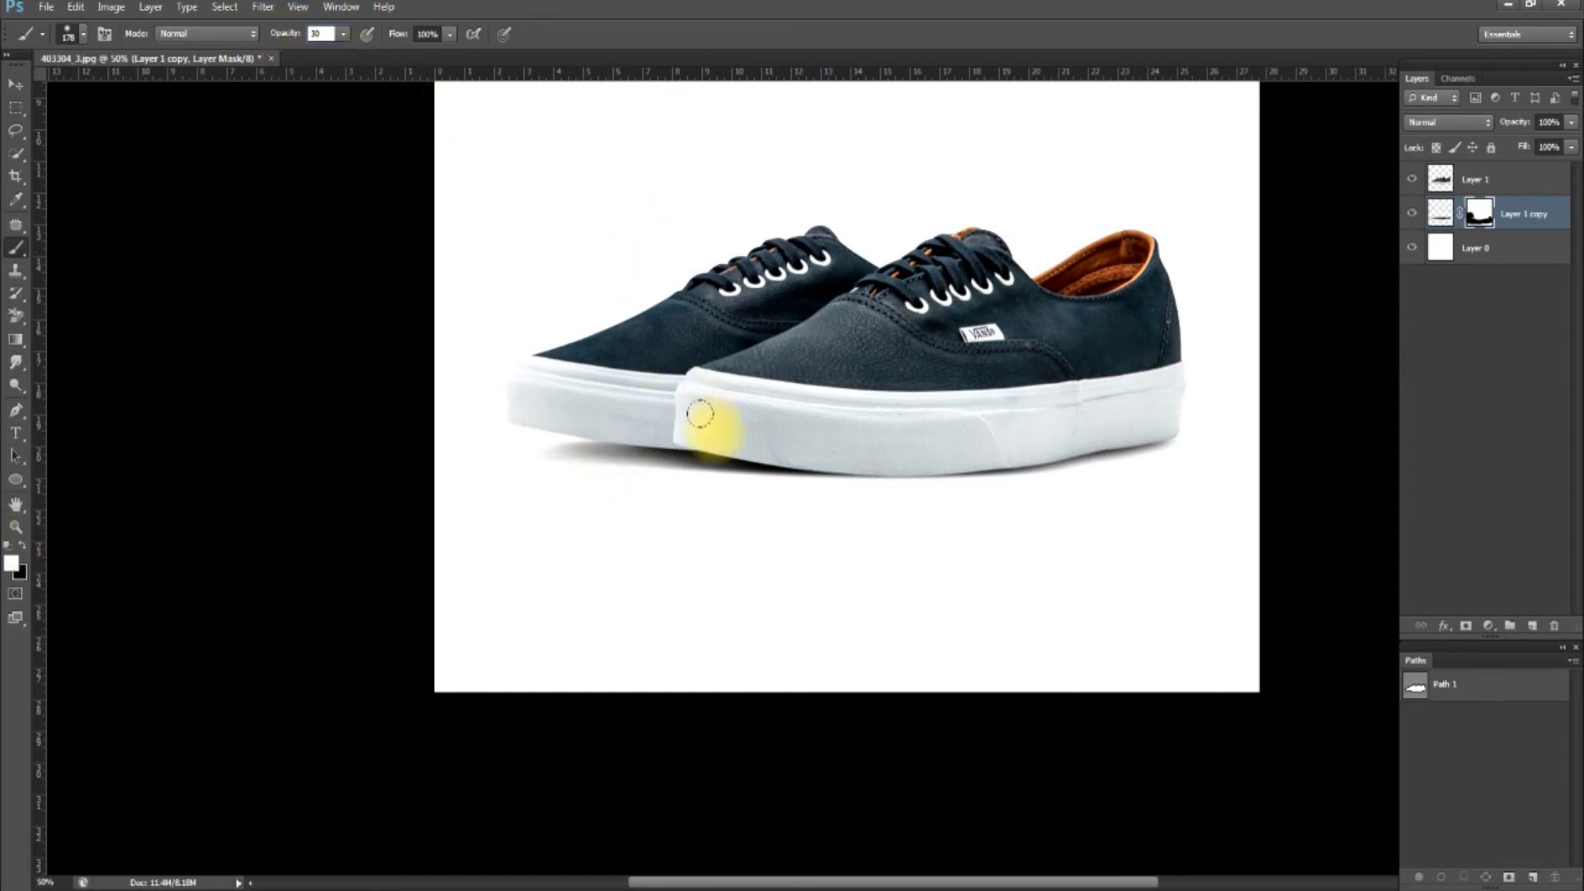
drag(700, 413, 644, 402)
text(10)
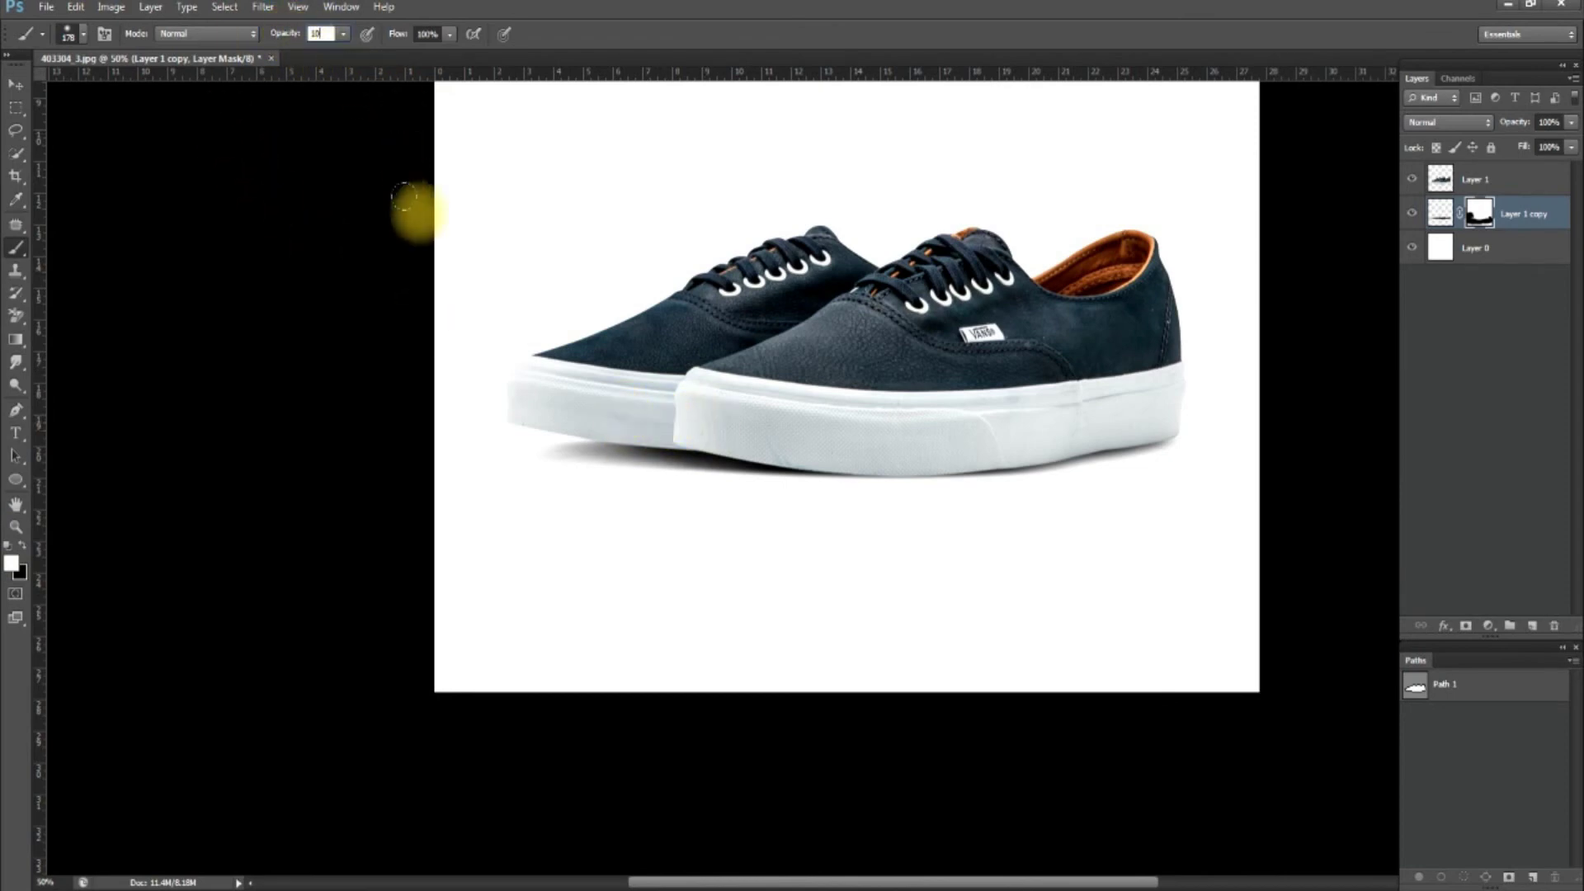
drag(404, 198, 593, 277)
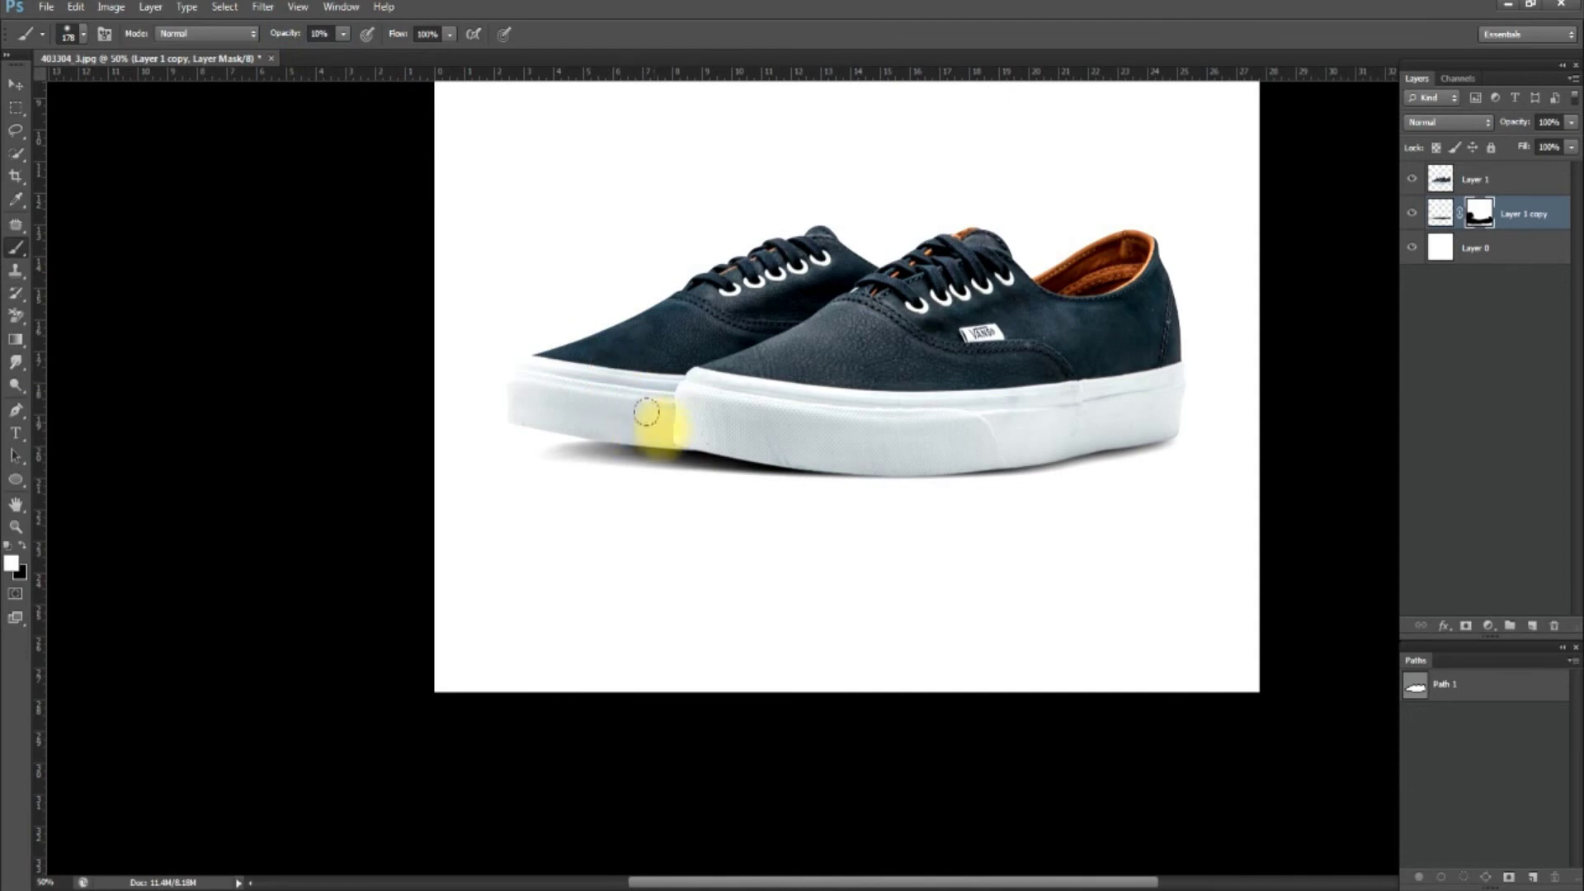
mouse_move(540, 416)
mouse_down()
mouse_move(804, 412)
mouse_move(604, 401)
mouse_move(798, 419)
mouse_move(607, 402)
mouse_move(754, 430)
mouse_move(680, 419)
mouse_up()
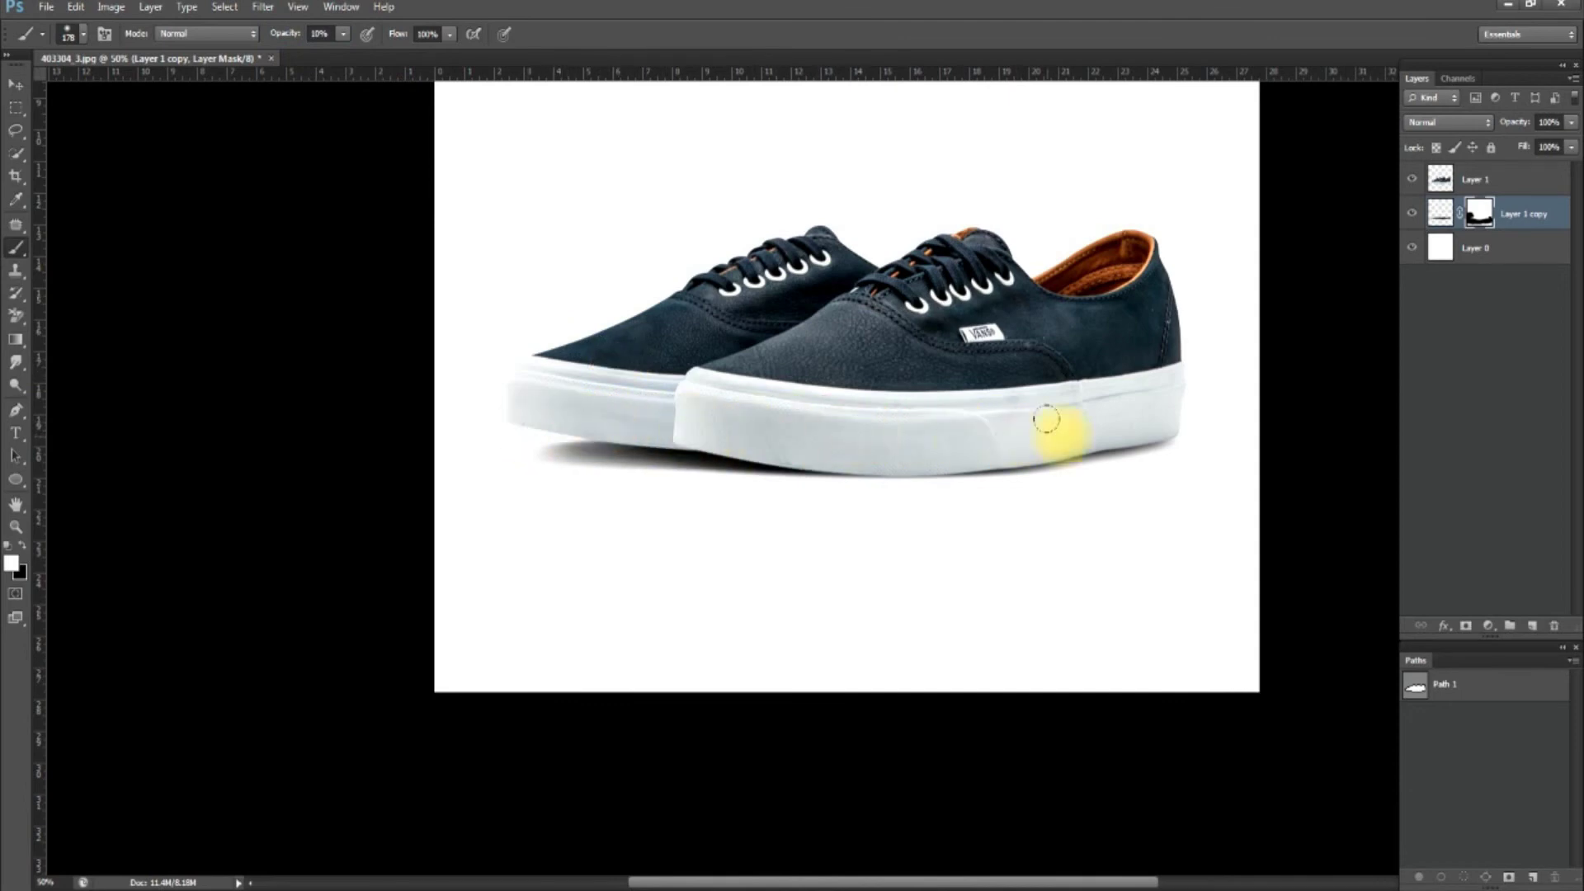
mouse_move(511, 428)
mouse_down()
mouse_move(785, 438)
mouse_move(672, 397)
mouse_up()
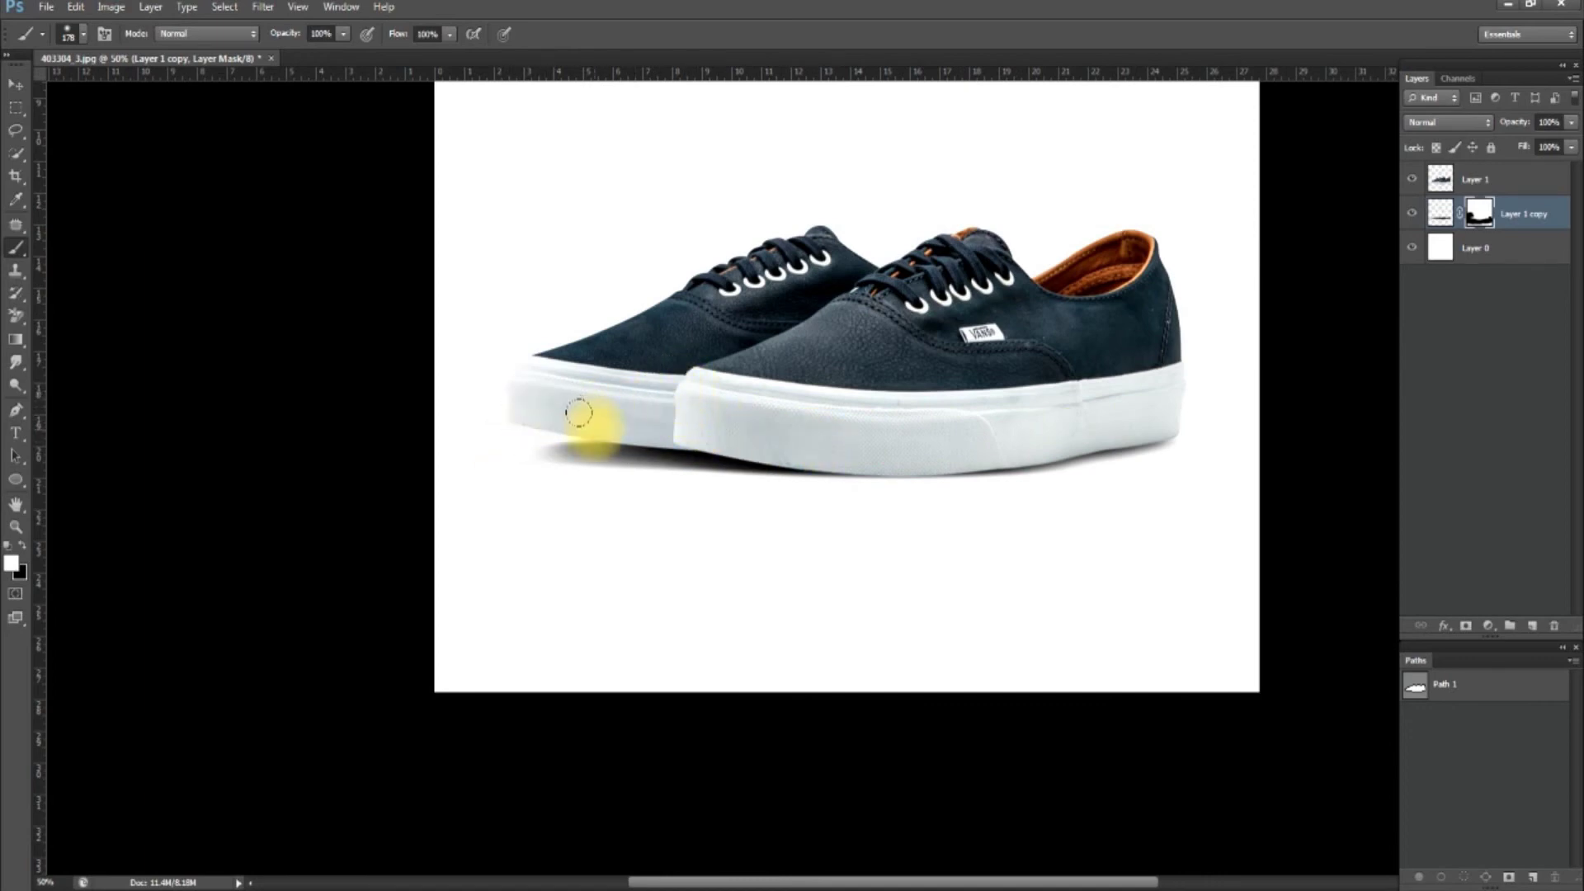
mouse_move(509, 425)
mouse_down()
mouse_move(657, 449)
mouse_move(537, 442)
mouse_move(693, 426)
mouse_move(636, 418)
mouse_move(445, 470)
mouse_up()
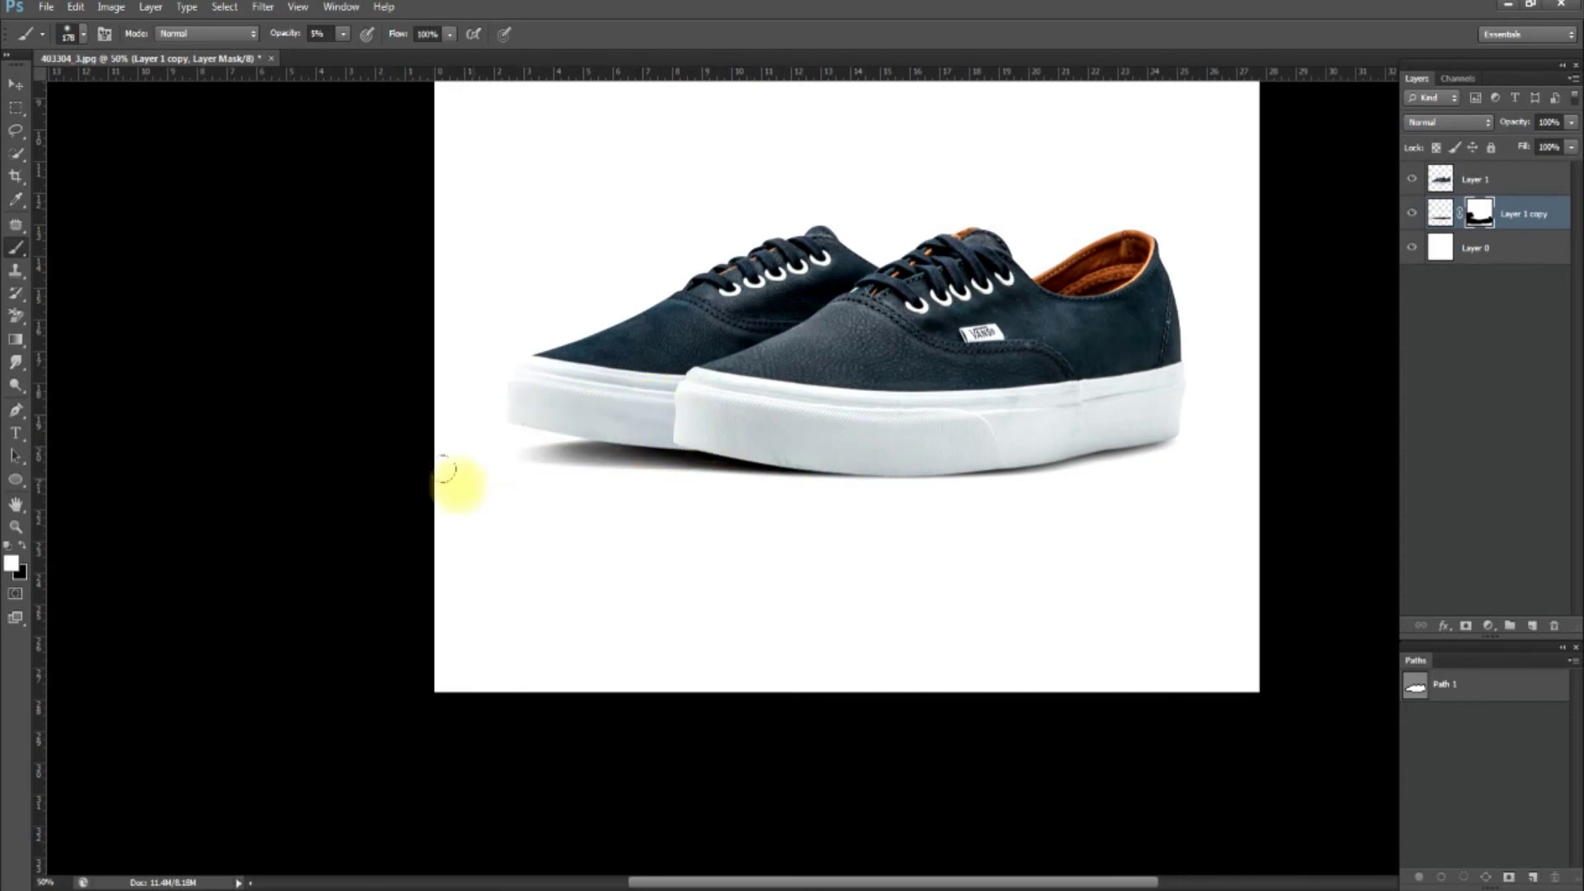
Step: With black restored, paint the mask at 30% along the heel and under the sole
click(24, 556)
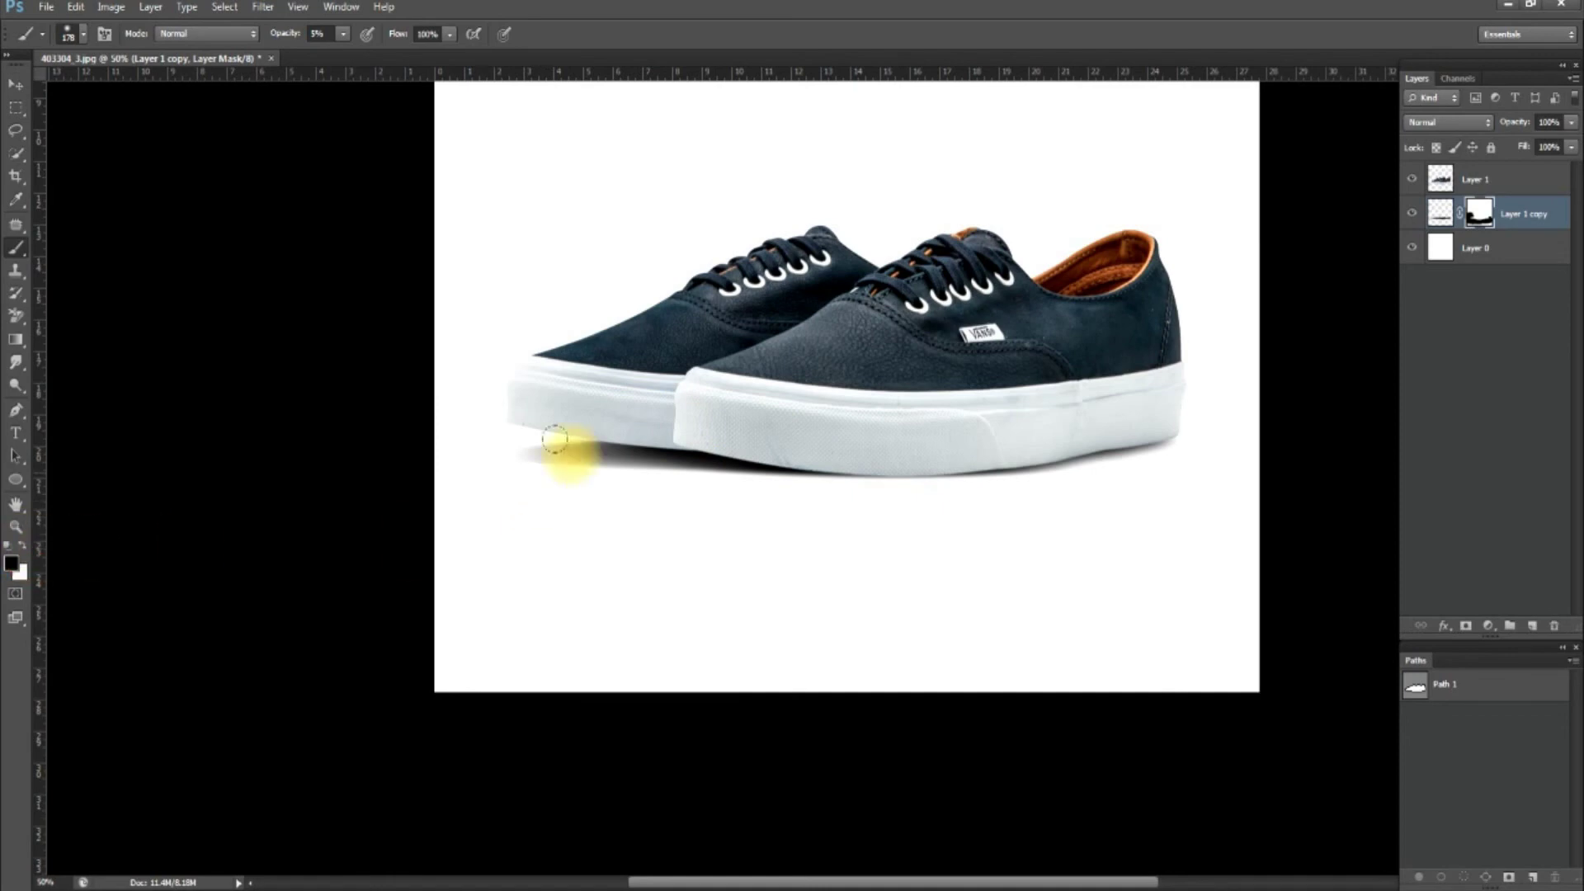
mouse_move(532, 403)
mouse_down()
mouse_move(583, 410)
mouse_move(548, 477)
mouse_move(500, 469)
mouse_up()
mouse_move(547, 396)
mouse_down()
mouse_move(561, 412)
mouse_move(550, 393)
mouse_move(639, 413)
mouse_move(587, 393)
mouse_move(450, 469)
mouse_move(527, 432)
mouse_move(640, 520)
mouse_move(540, 506)
mouse_move(606, 495)
mouse_up()
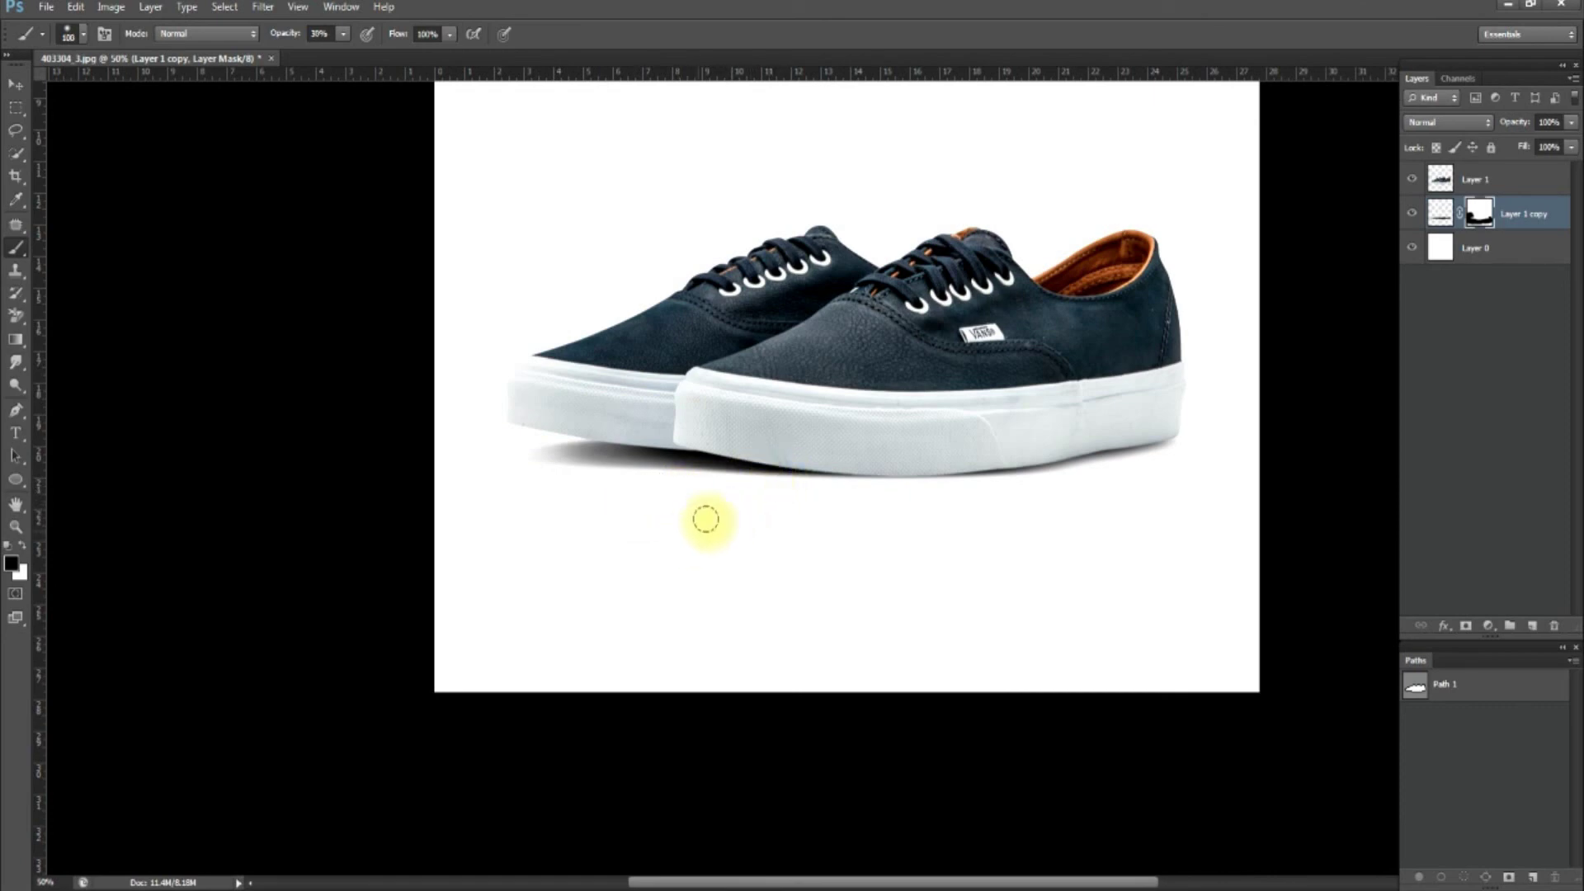
mouse_move(689, 488)
mouse_down()
mouse_move(746, 488)
mouse_move(583, 481)
mouse_move(940, 516)
mouse_move(1078, 478)
mouse_move(1155, 470)
mouse_move(1072, 495)
mouse_move(1167, 487)
mouse_move(707, 527)
mouse_move(739, 506)
mouse_move(990, 531)
mouse_move(1020, 517)
mouse_up()
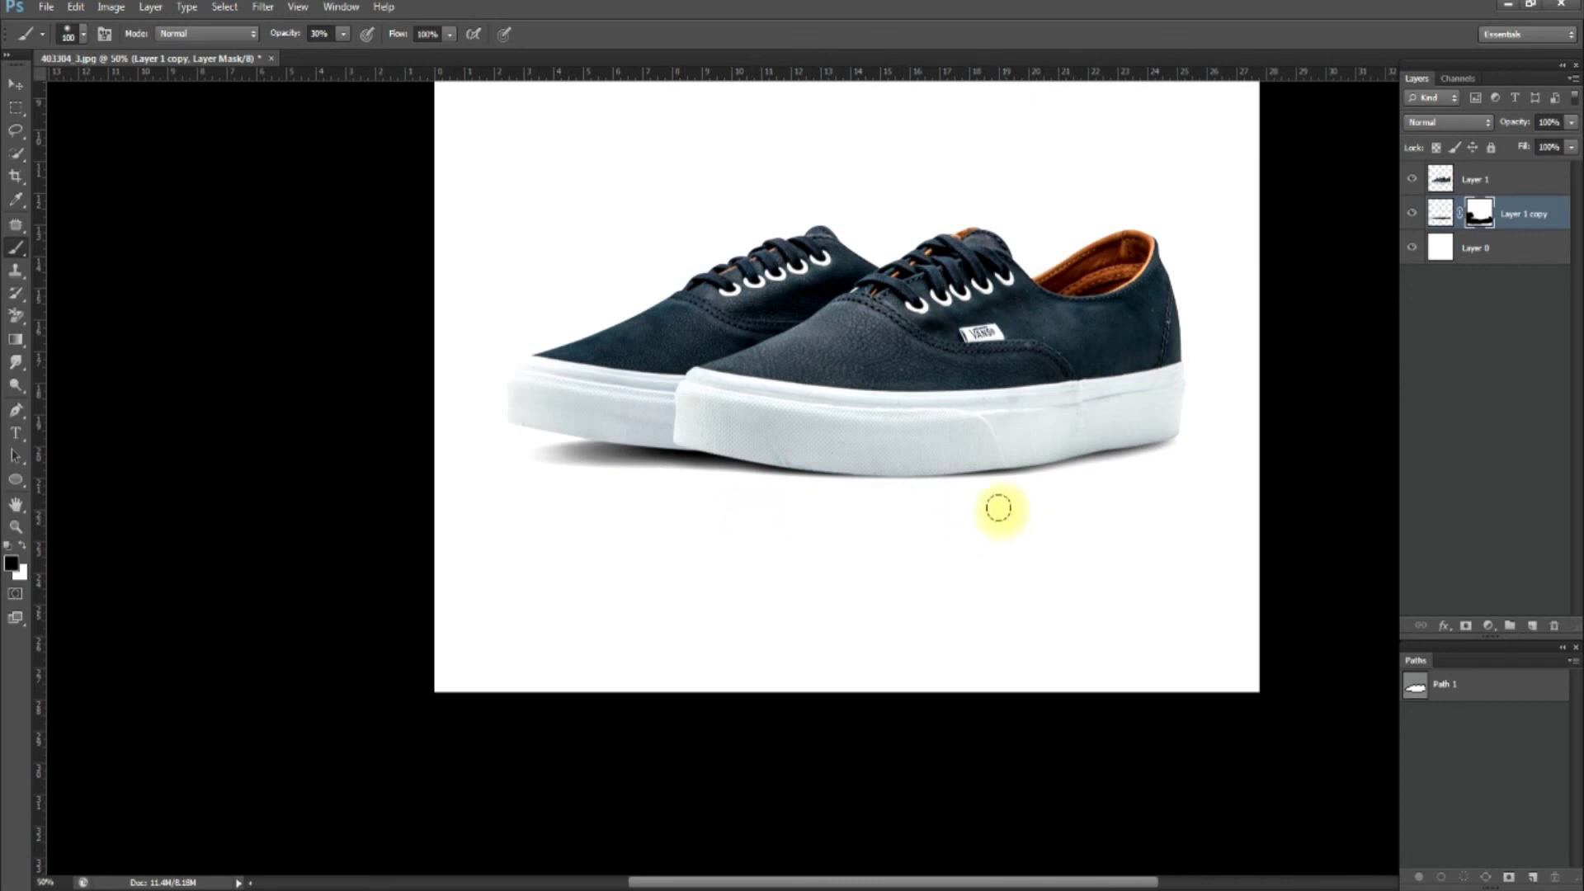